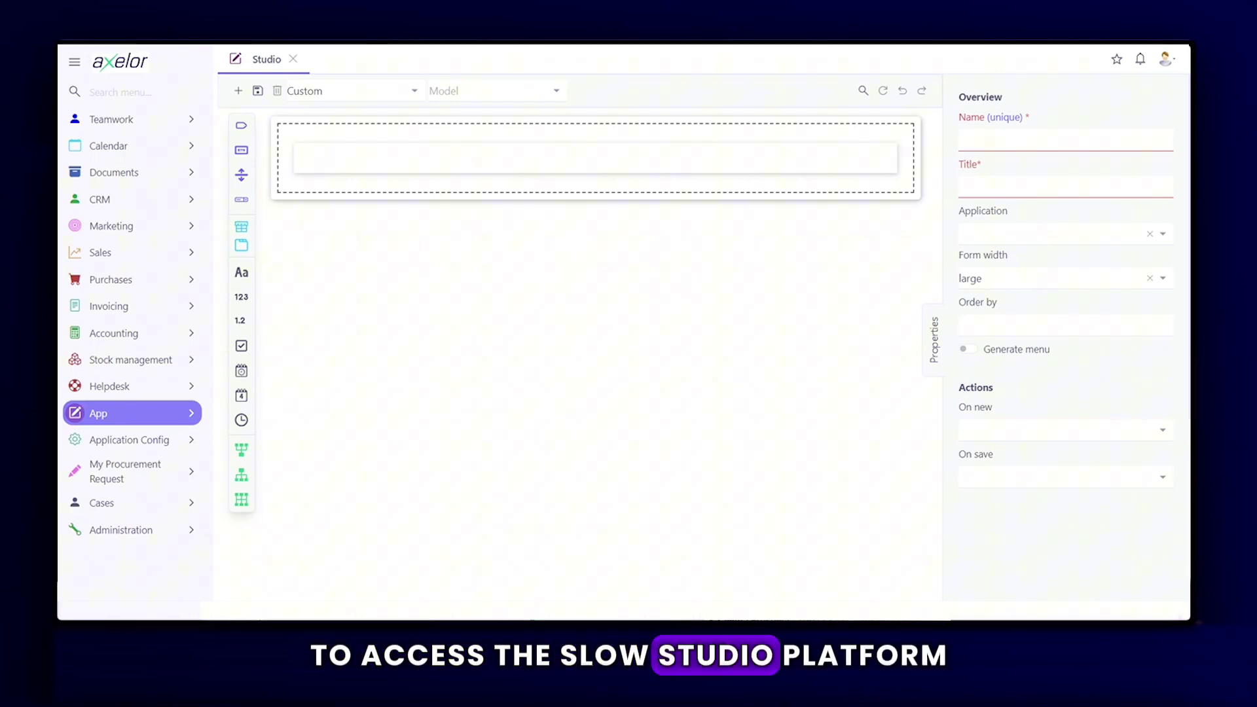
Step: Expand the App section and reload the Studio form designer to get a blank custom form
{"action": "left_click", "coordinate": [168, 417]}
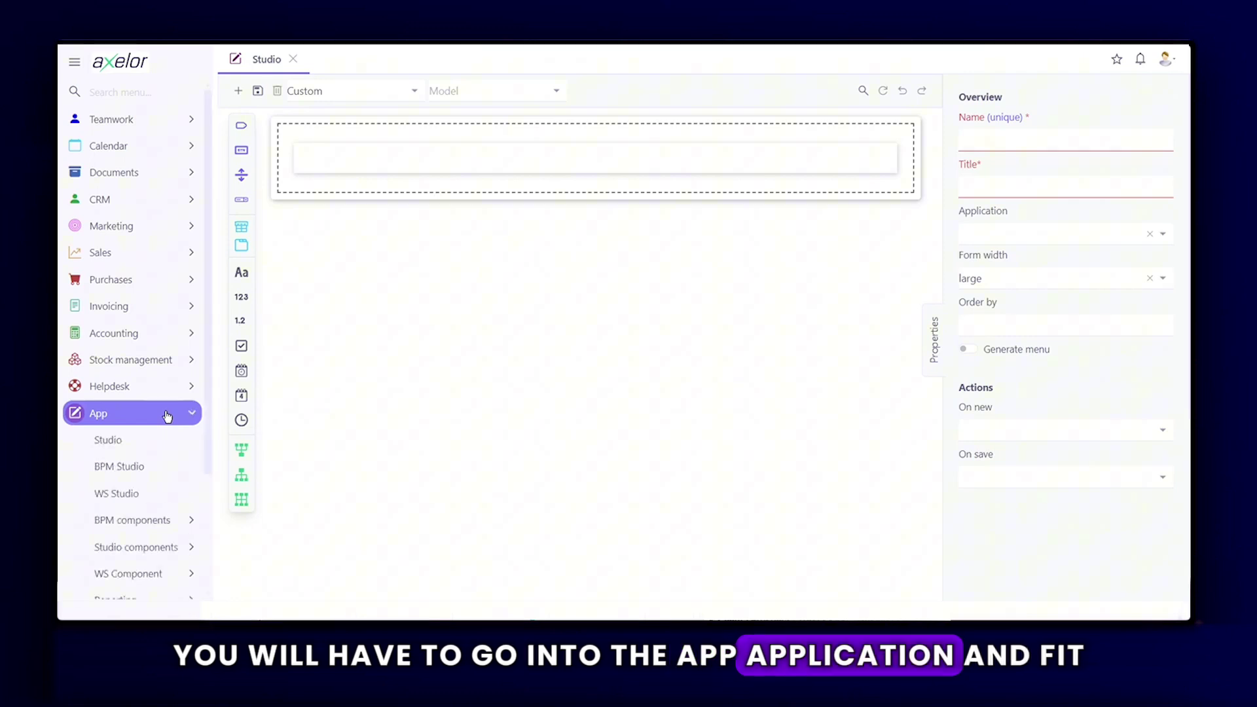
{"action": "left_click", "coordinate": [130, 438]}
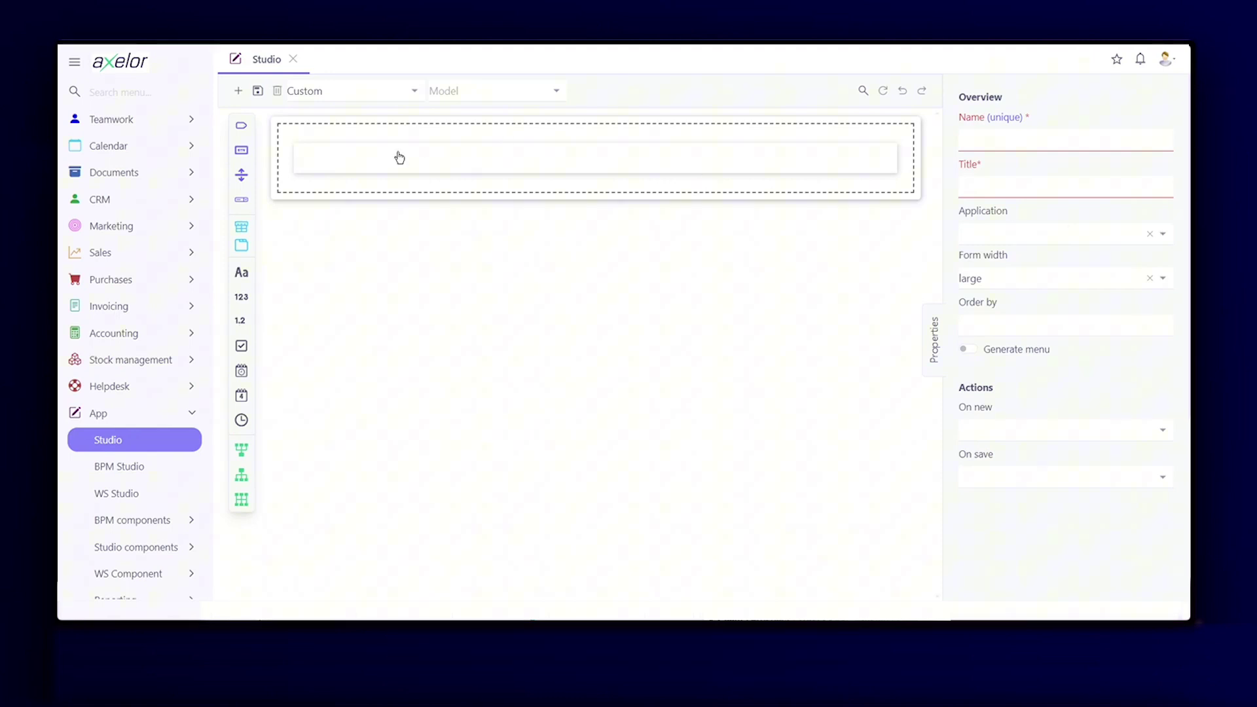
Step: Load the ProcureRequest model's form into the designer and collapse the App menu group
{"action": "left_click", "coordinate": [518, 91]}
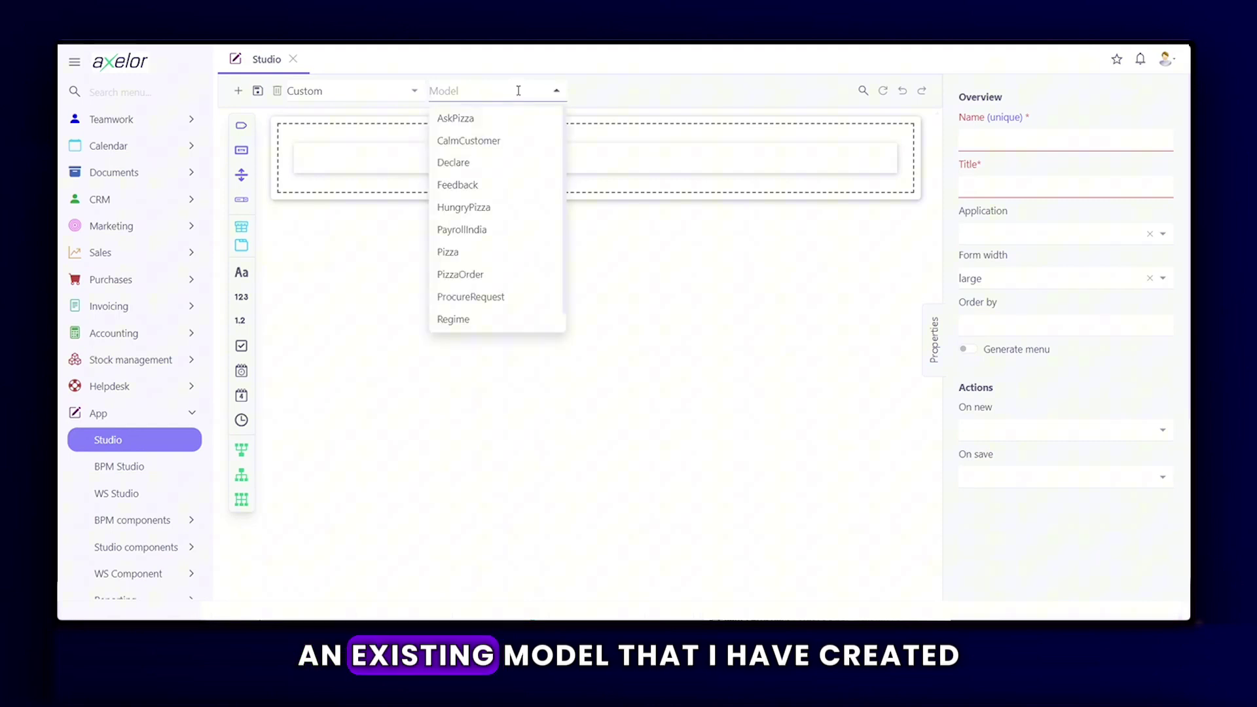
{"action": "type", "text": "procure"}
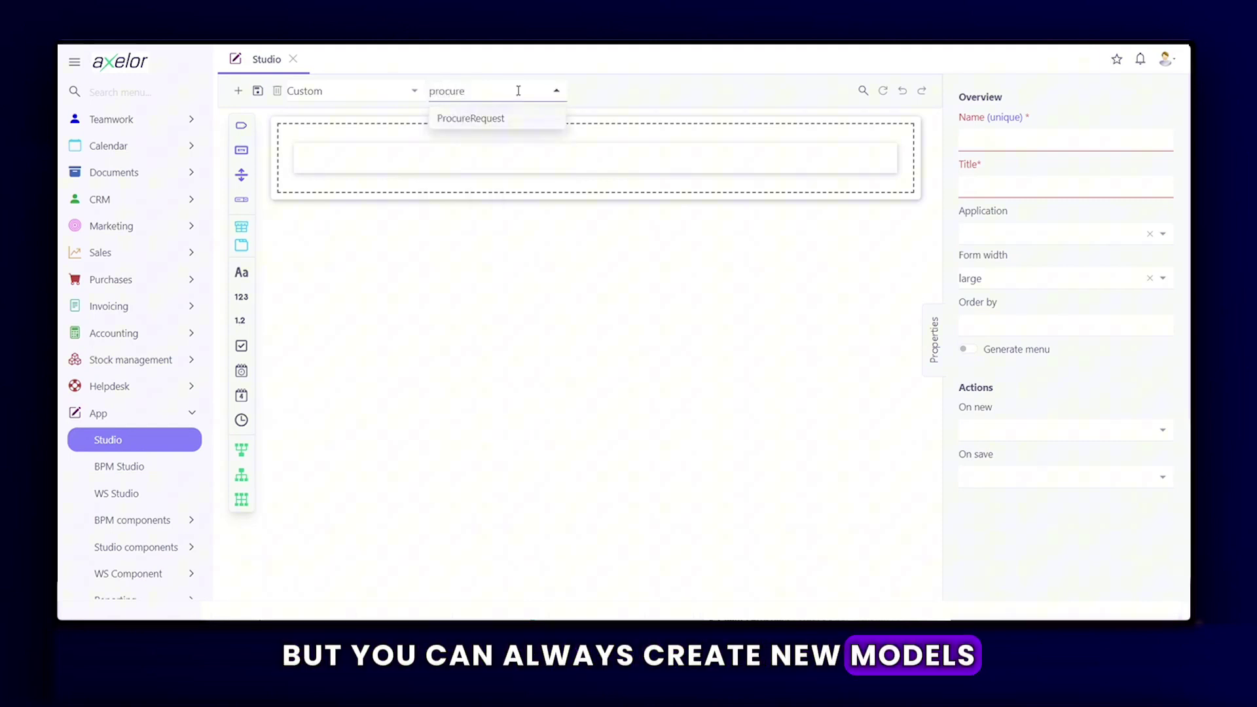
{"action": "left_click", "coordinate": [496, 116]}
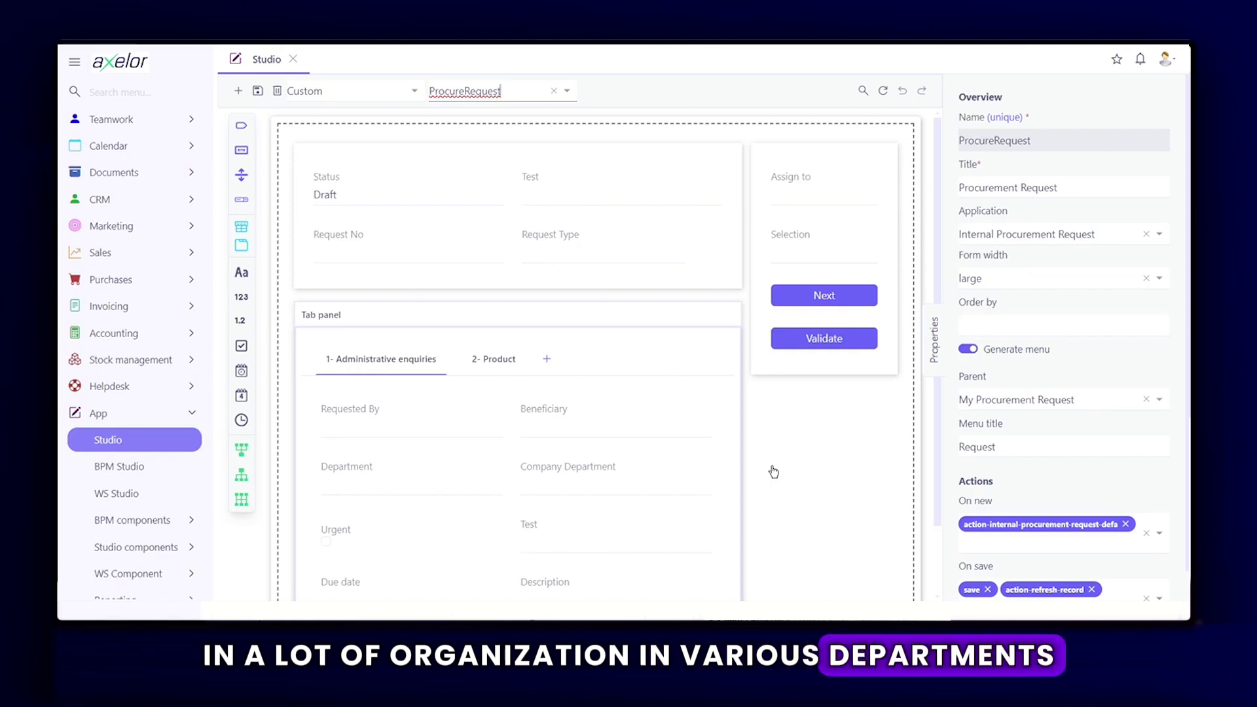
{"action": "left_click", "coordinate": [176, 425]}
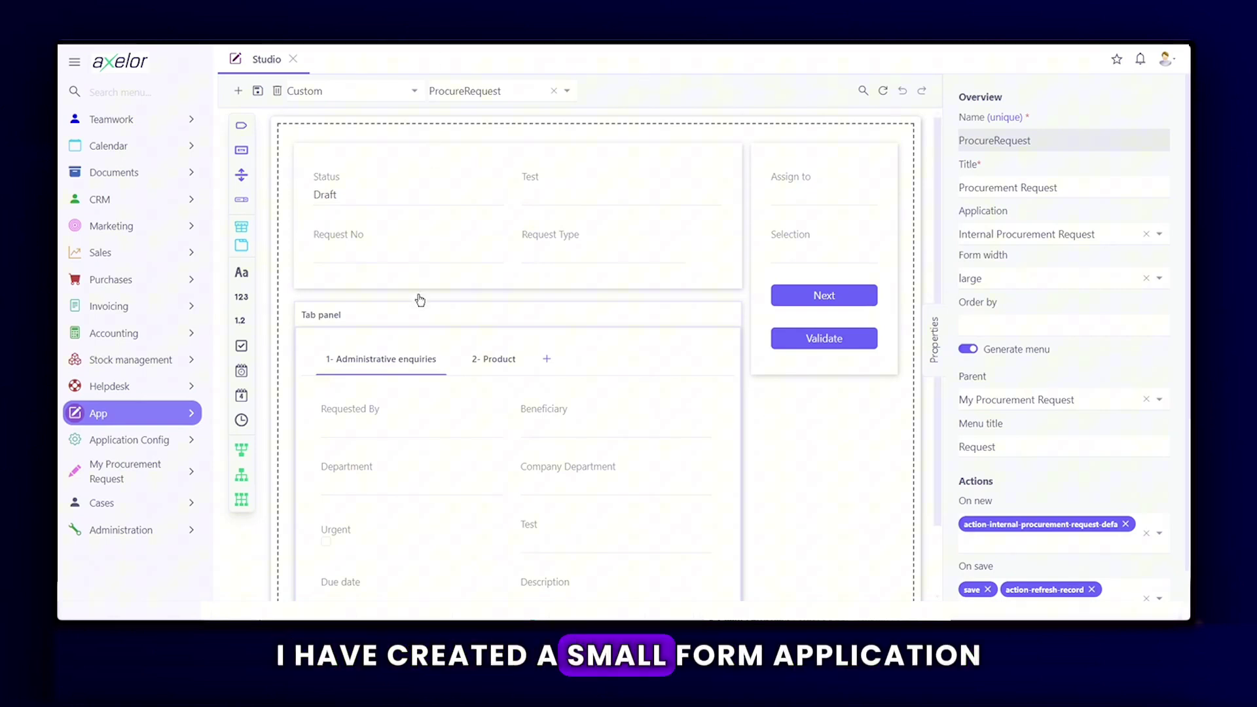
{"action": "scroll", "coordinate": [419, 300], "scroll_direction": "down", "scroll_amount": 1}
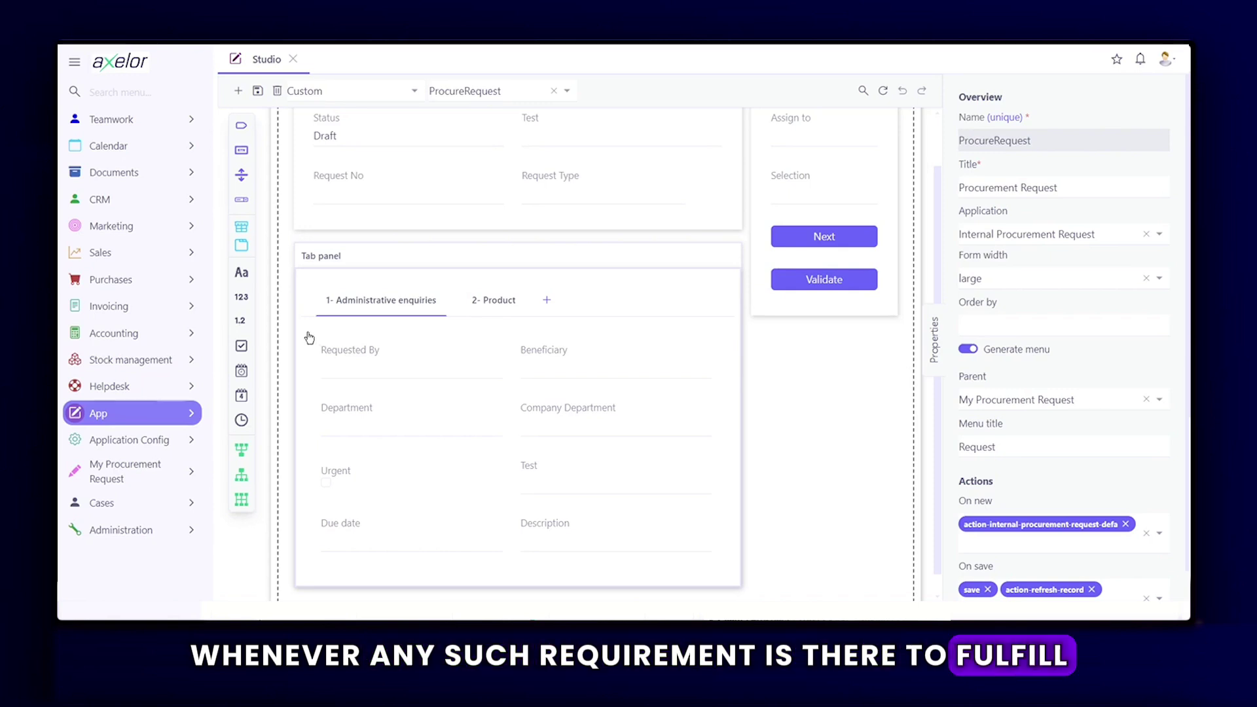
{"action": "scroll", "coordinate": [309, 338], "scroll_direction": "up", "scroll_amount": 1}
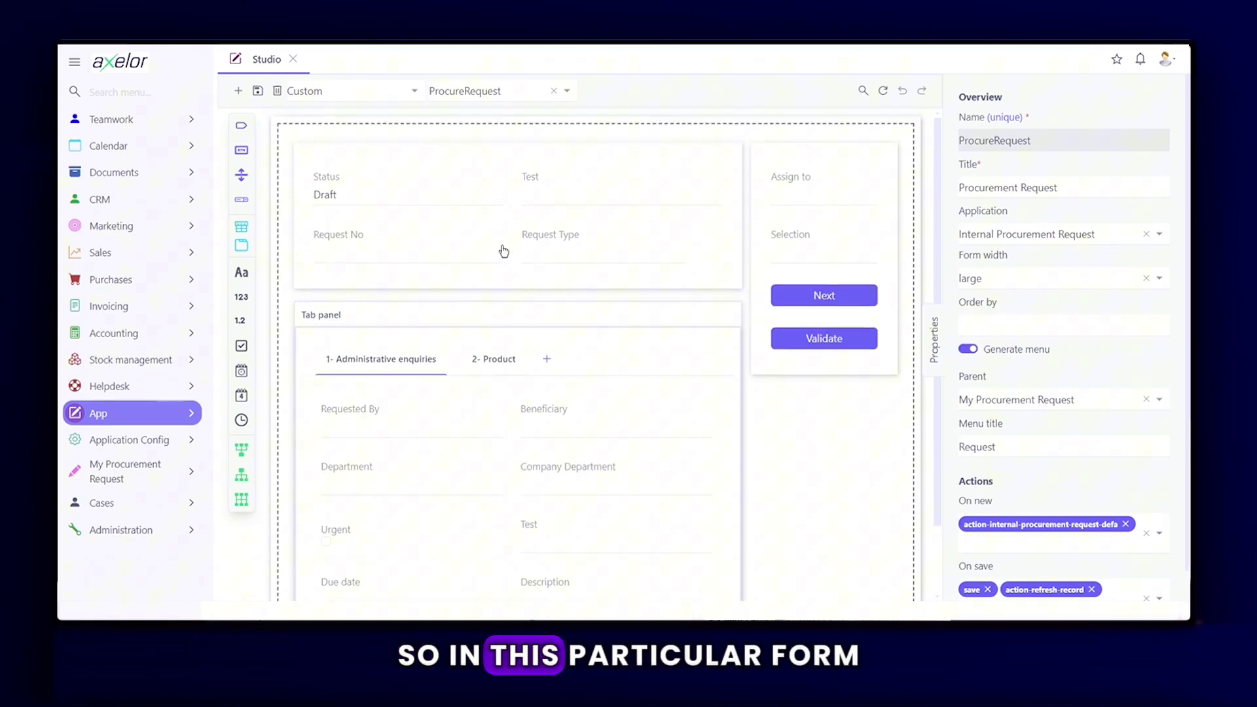
Step: Inspect the top panel, then the Test field's properties: string65, type string, sequence 2
{"action": "left_click", "coordinate": [315, 149]}
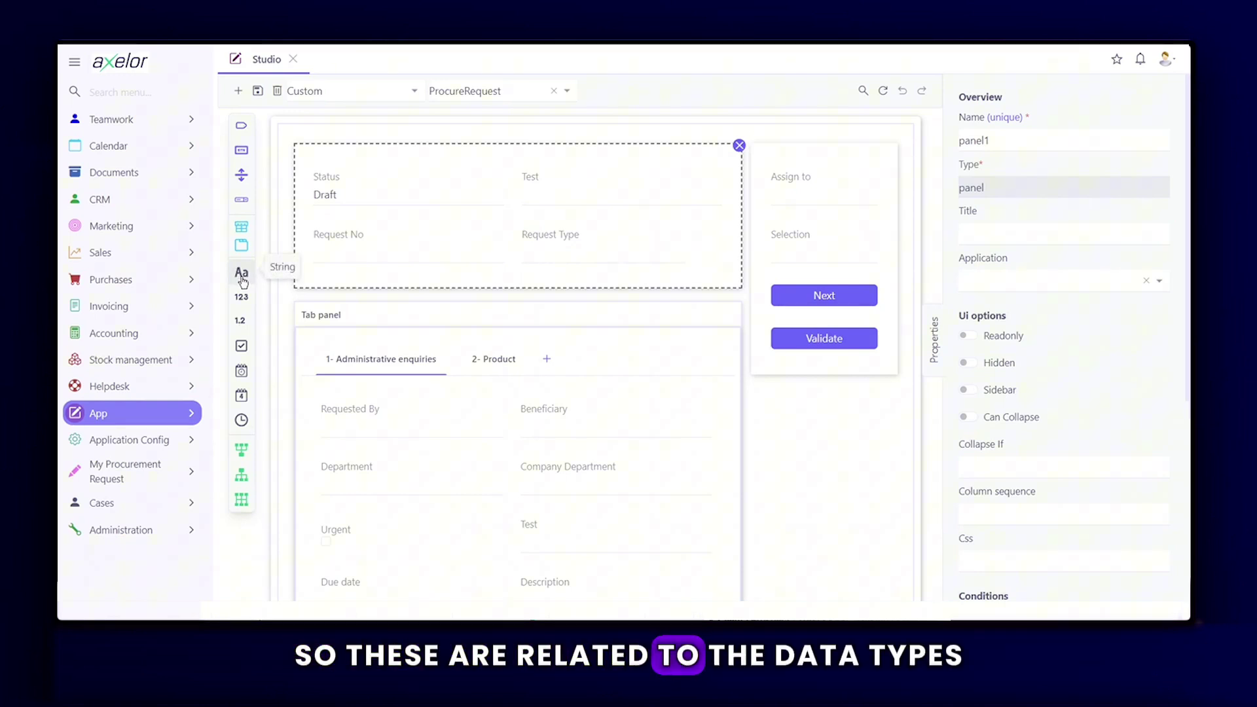
{"action": "left_click", "coordinate": [533, 185]}
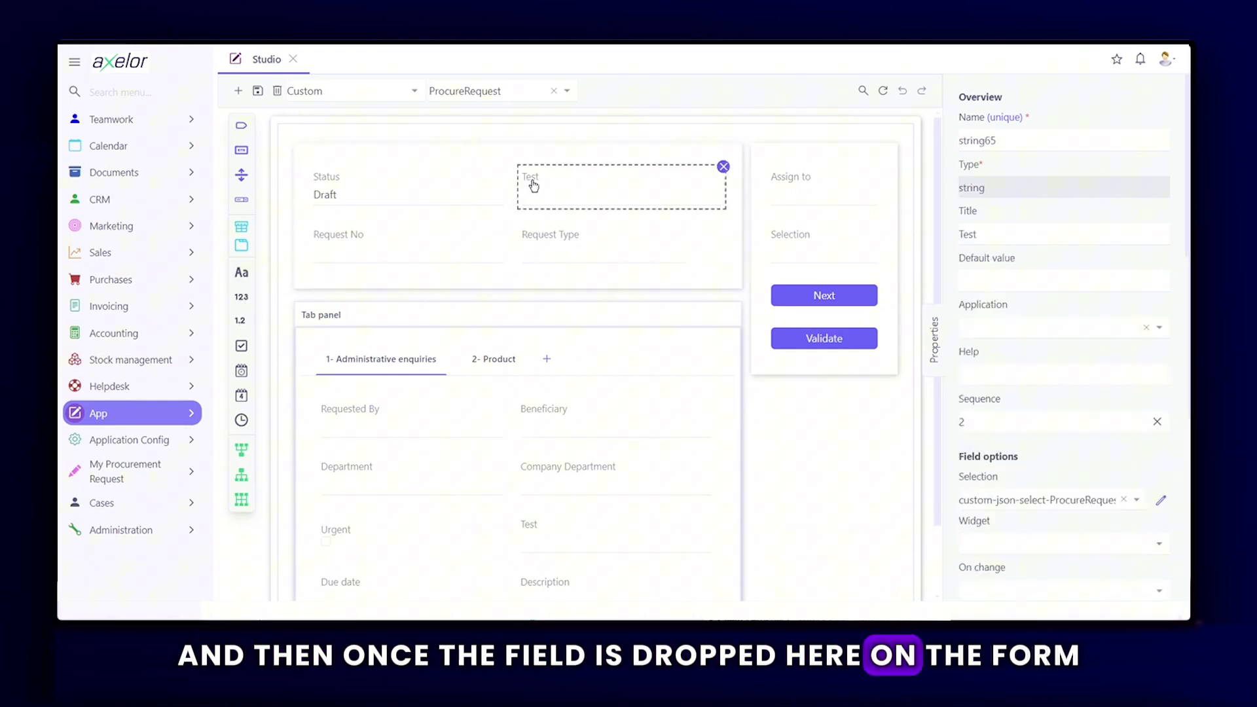
{"action": "scroll", "coordinate": [991, 222], "scroll_direction": "down", "scroll_amount": 3}
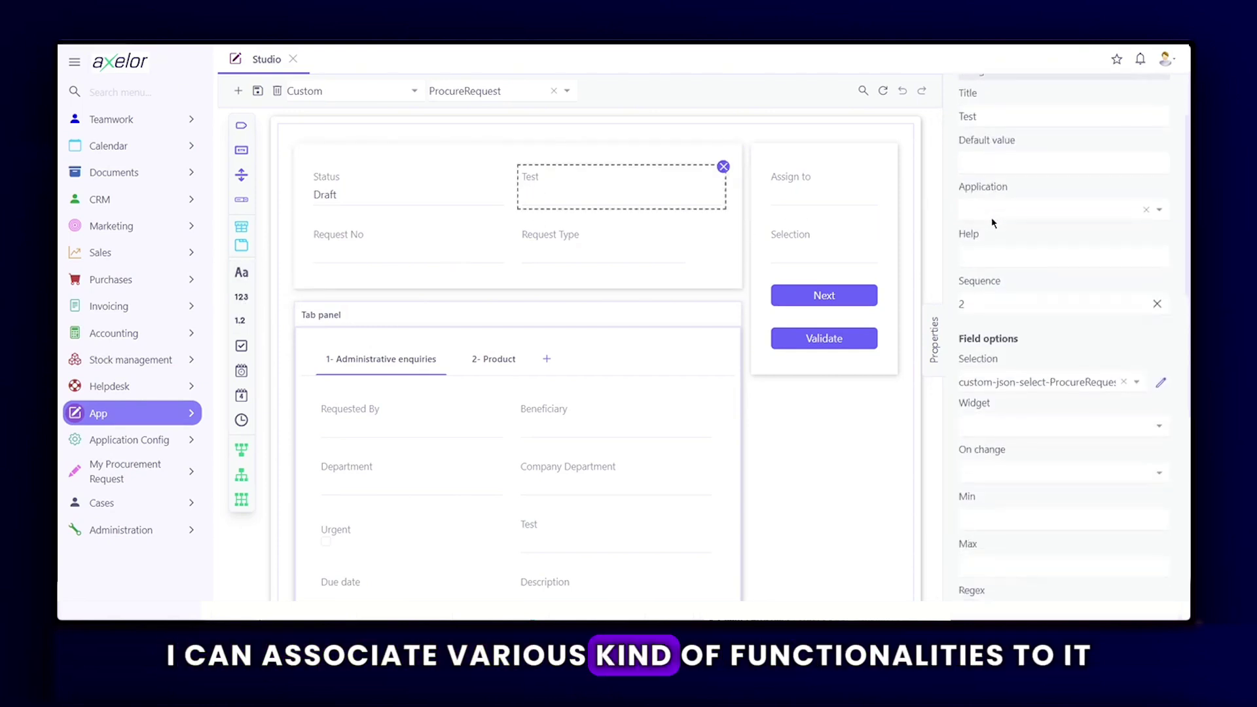
{"action": "scroll", "coordinate": [993, 222], "scroll_direction": "up", "scroll_amount": 3}
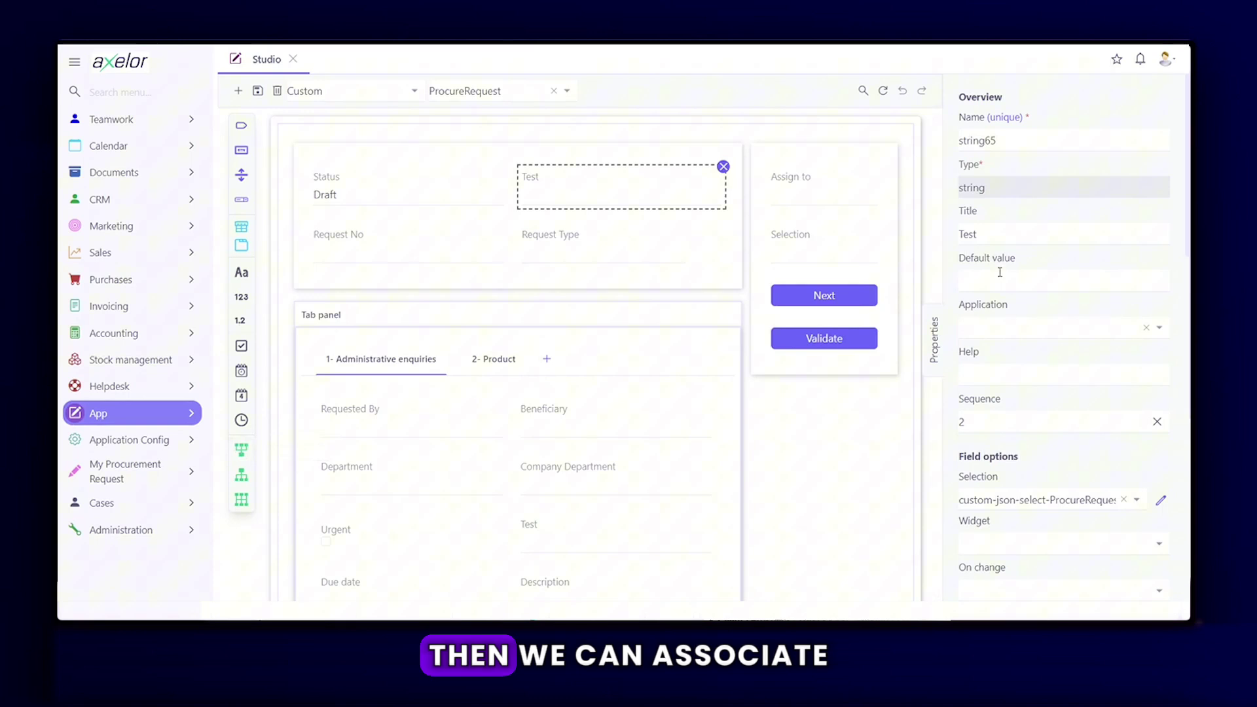
{"action": "scroll", "coordinate": [1000, 272], "scroll_direction": "down", "scroll_amount": 1}
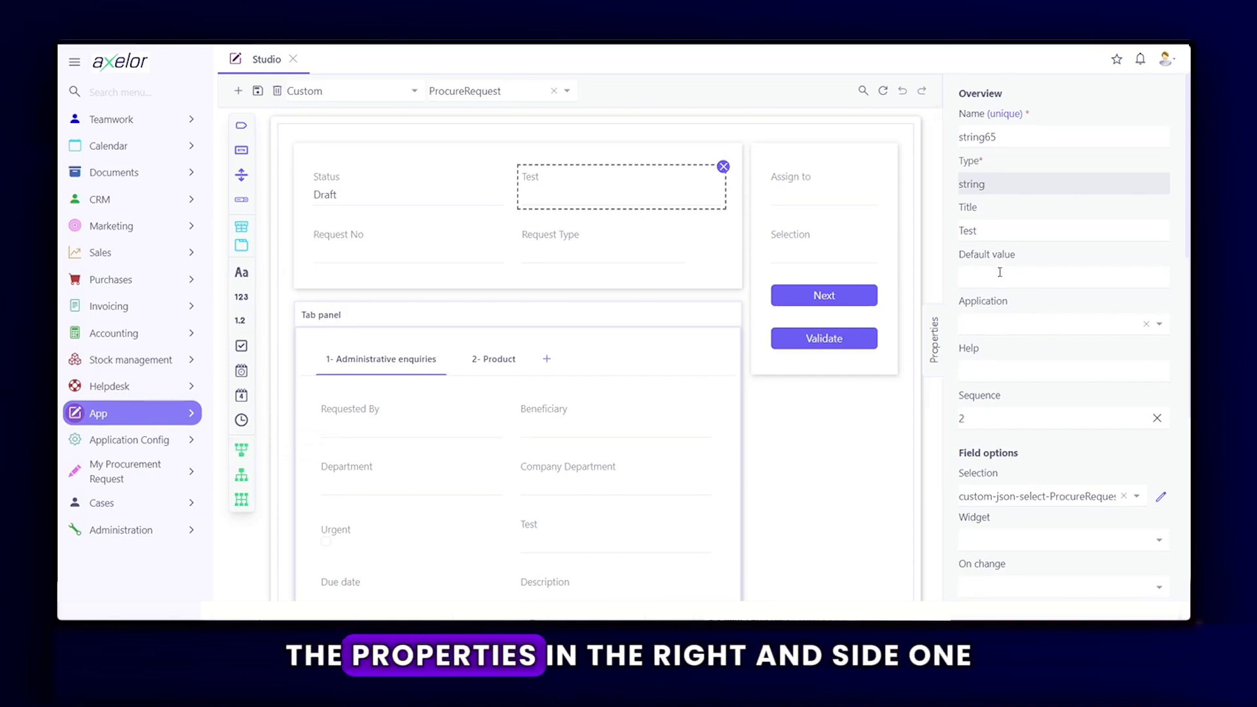
Step: Inspect the Requested By field's title and widget properties
{"action": "left_click", "coordinate": [334, 417]}
{"action": "scroll", "coordinate": [1079, 285], "scroll_direction": "up", "scroll_amount": 1}
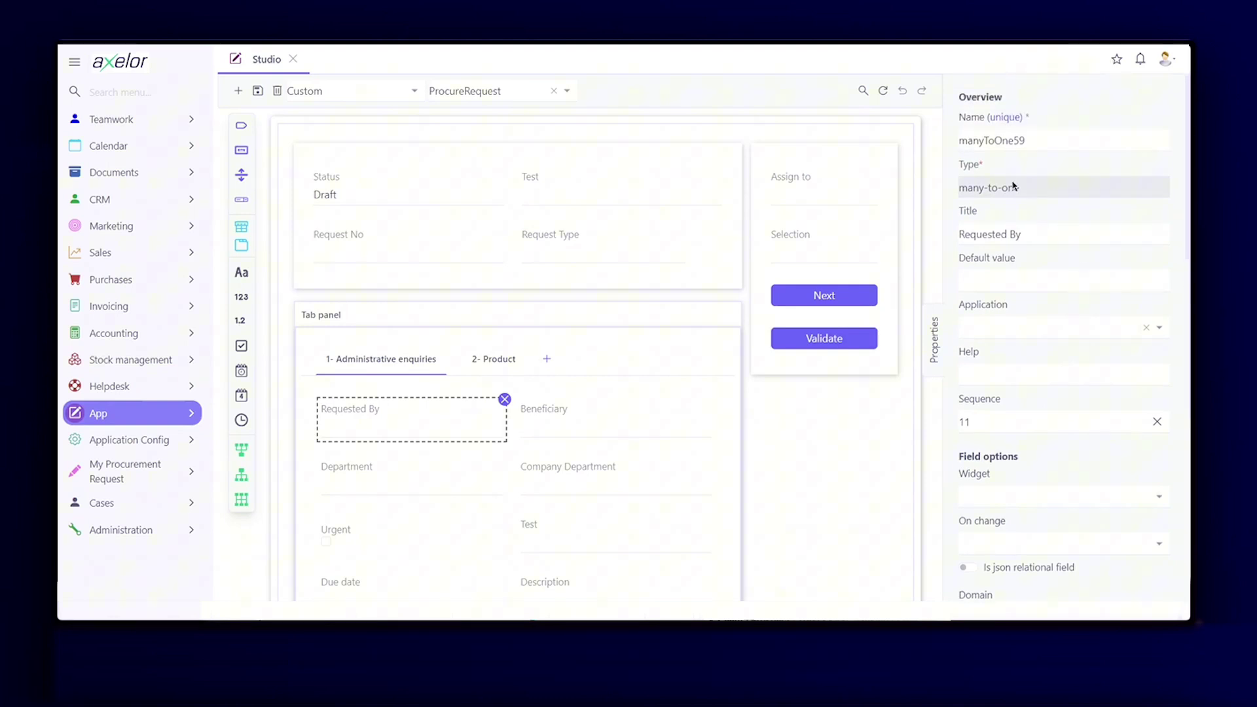
{"action": "left_click", "coordinate": [1033, 234]}
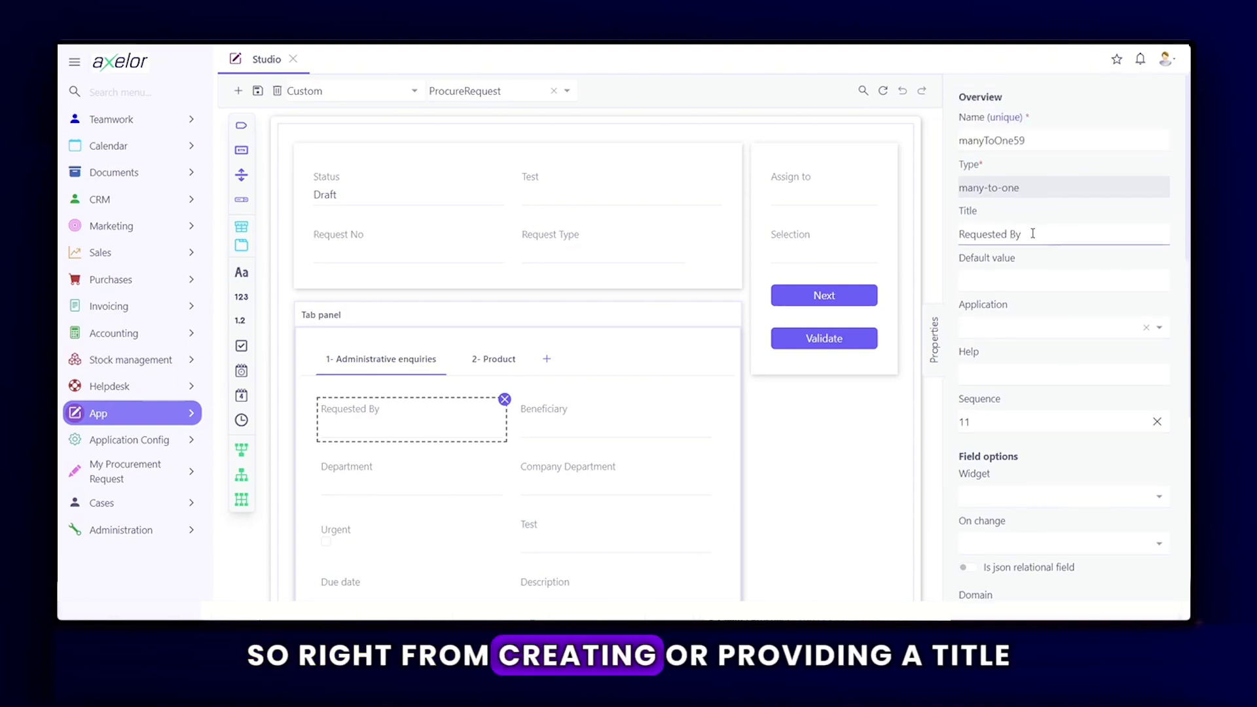
{"action": "scroll", "coordinate": [1033, 233], "scroll_direction": "down", "scroll_amount": 1}
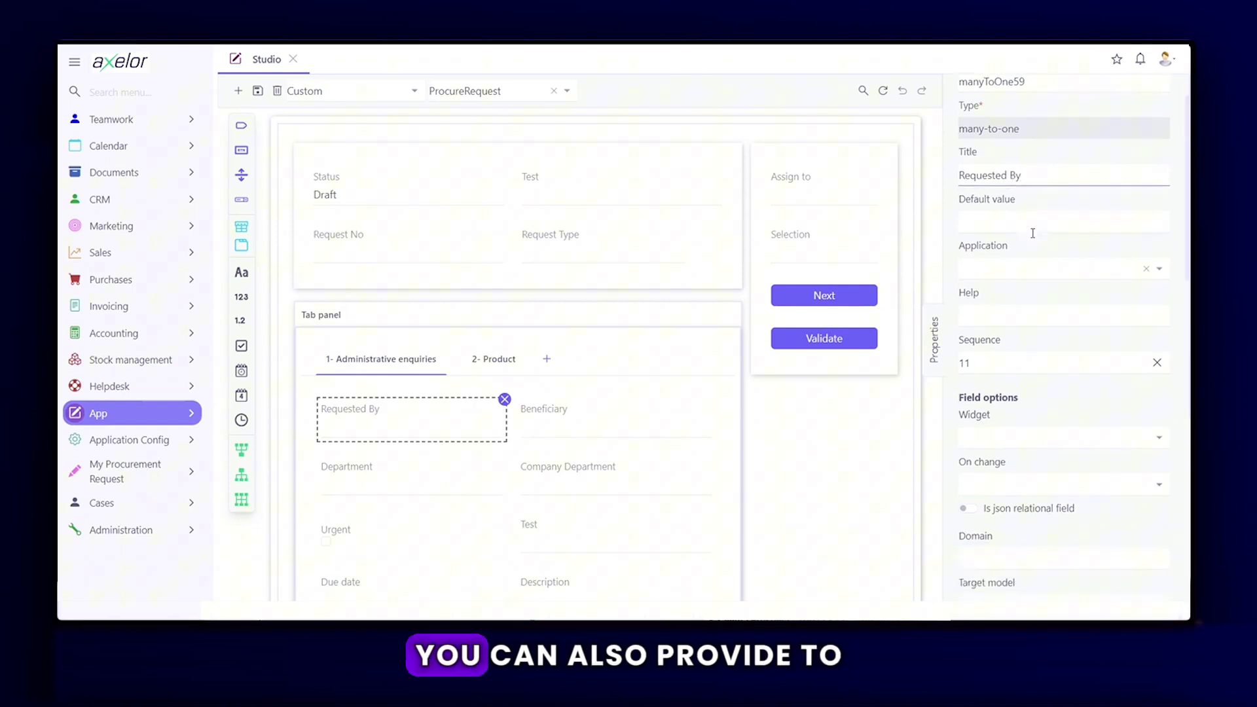
{"action": "scroll", "coordinate": [1033, 234], "scroll_direction": "down", "scroll_amount": 1}
{"action": "left_click", "coordinate": [993, 382]}
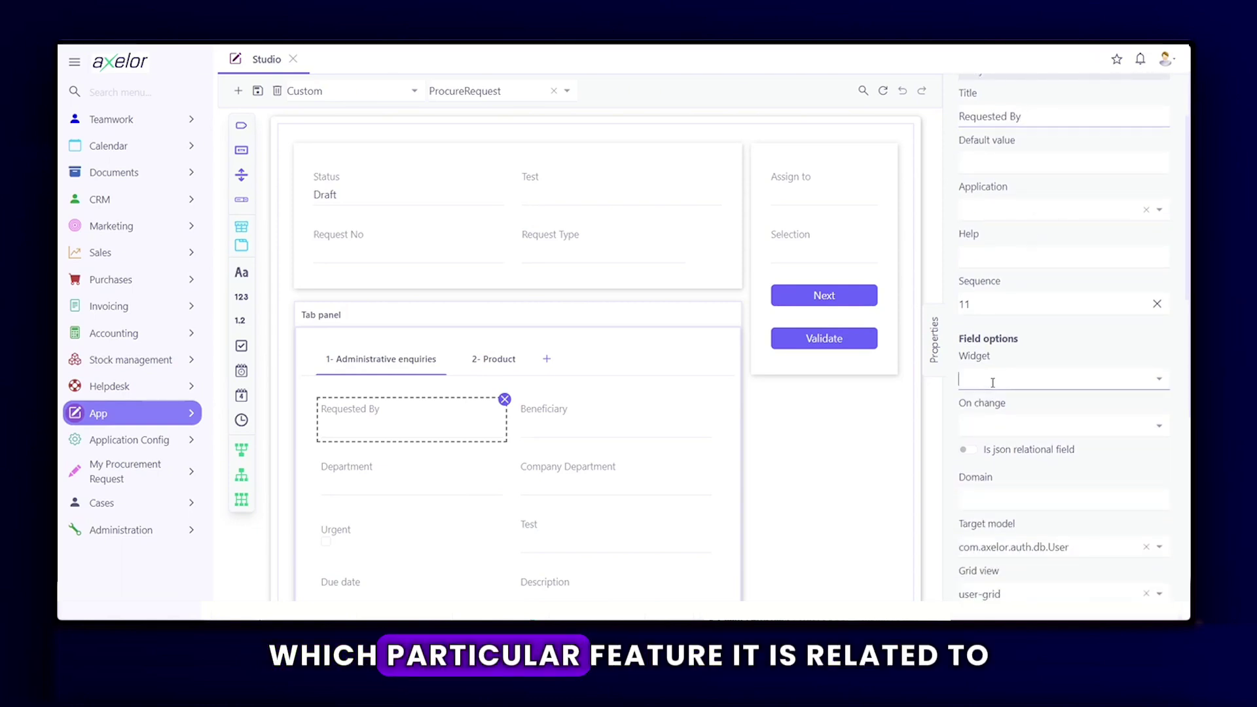
{"action": "scroll", "coordinate": [1034, 284], "scroll_direction": "down", "scroll_amount": 3}
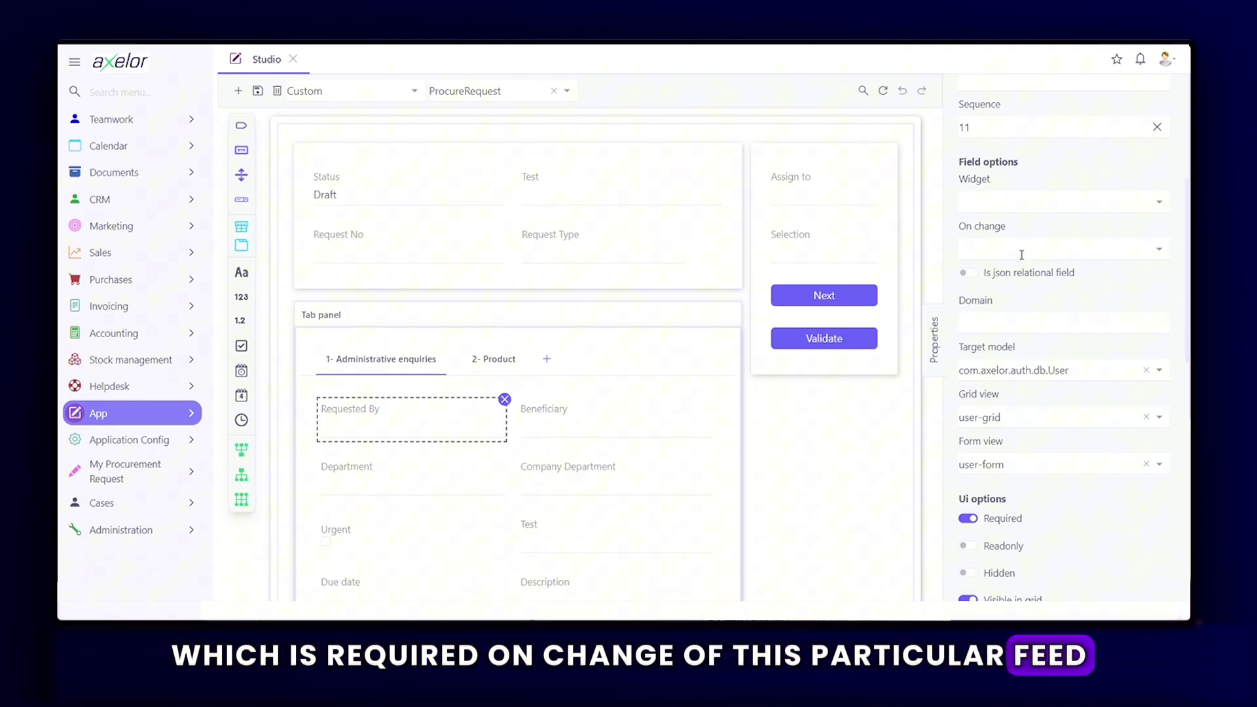
{"action": "scroll", "coordinate": [1021, 255], "scroll_direction": "down", "scroll_amount": 3}
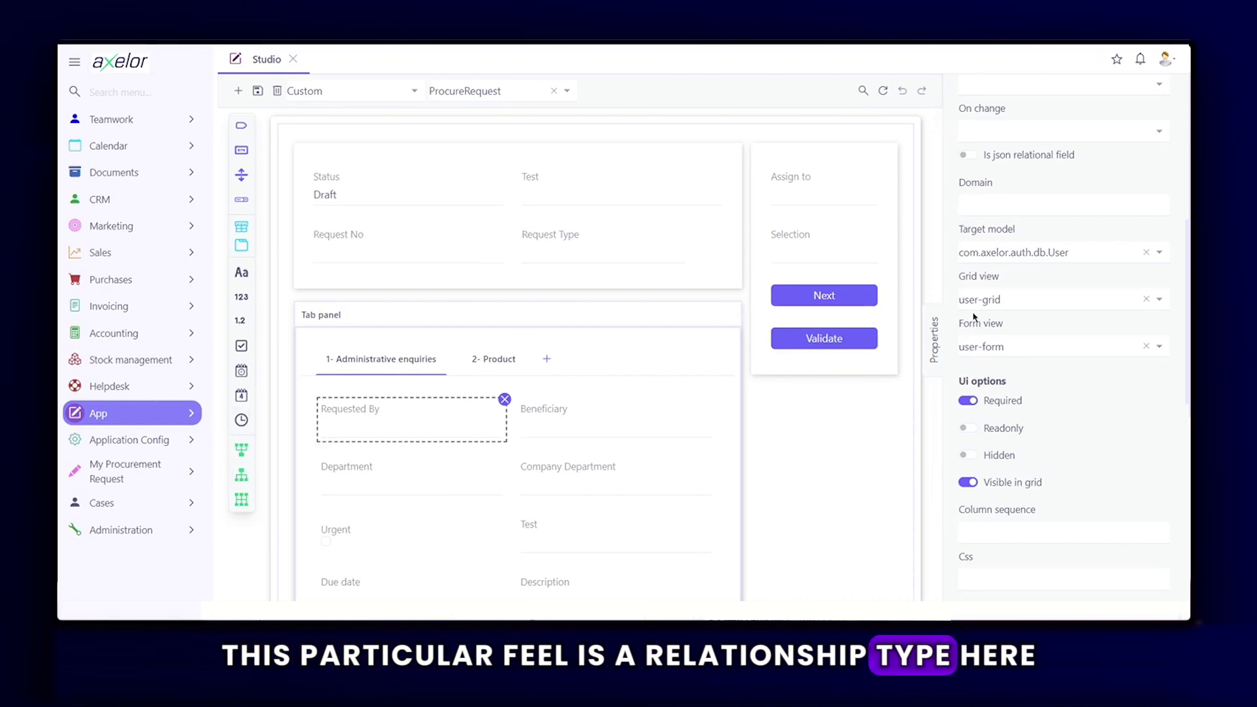
Step: Review Requested By's target model com.axelor.auth.db.User, then its conditions and roles
{"action": "left_click", "coordinate": [1091, 253]}
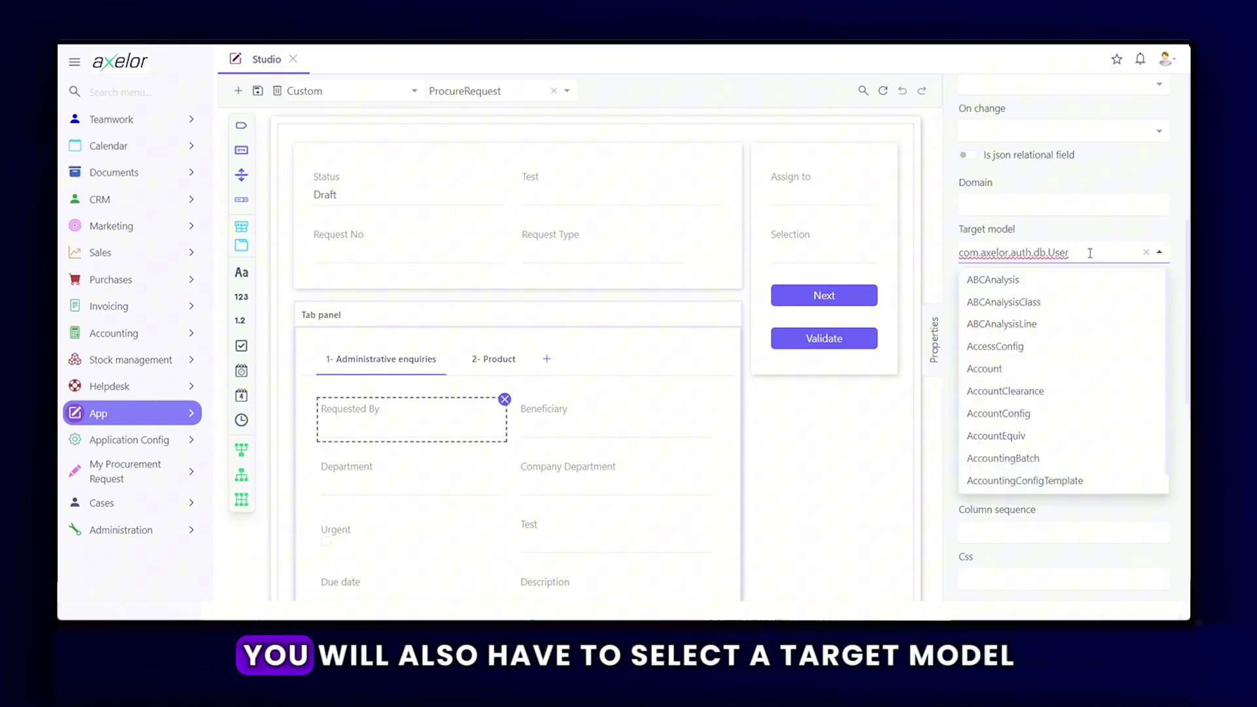
{"action": "left_click", "coordinate": [1091, 215]}
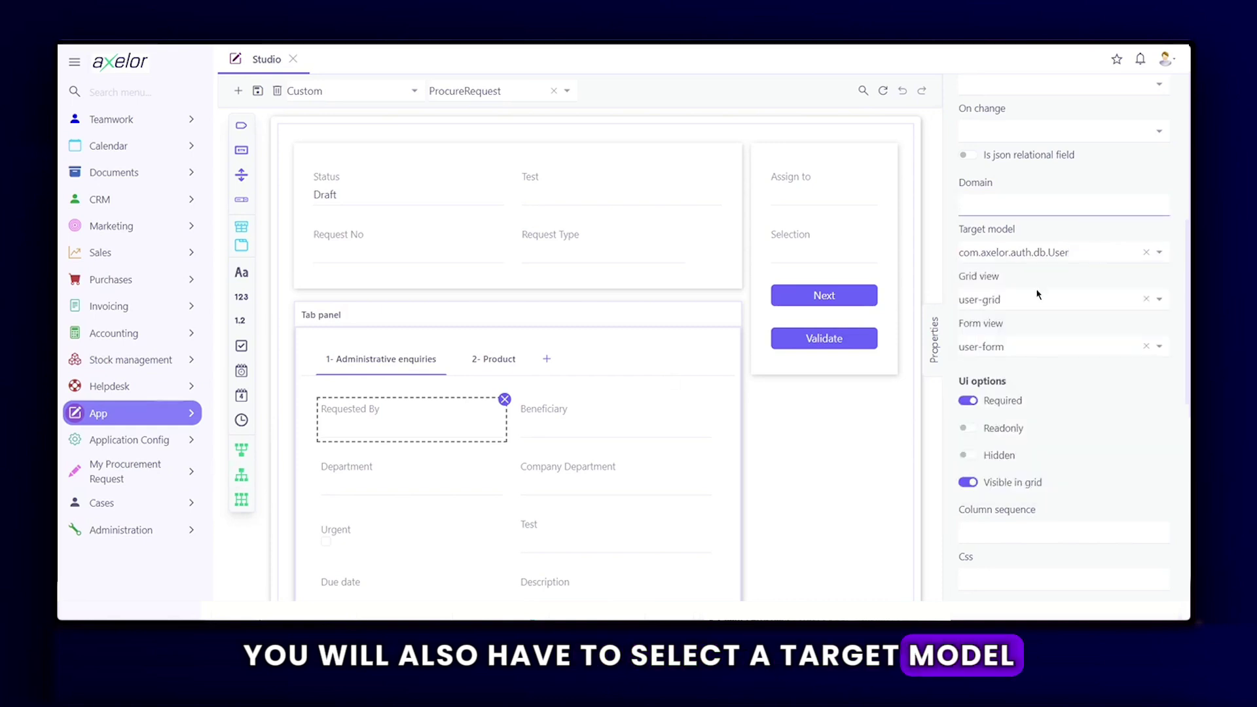
{"action": "scroll", "coordinate": [1040, 294], "scroll_direction": "down", "scroll_amount": 3}
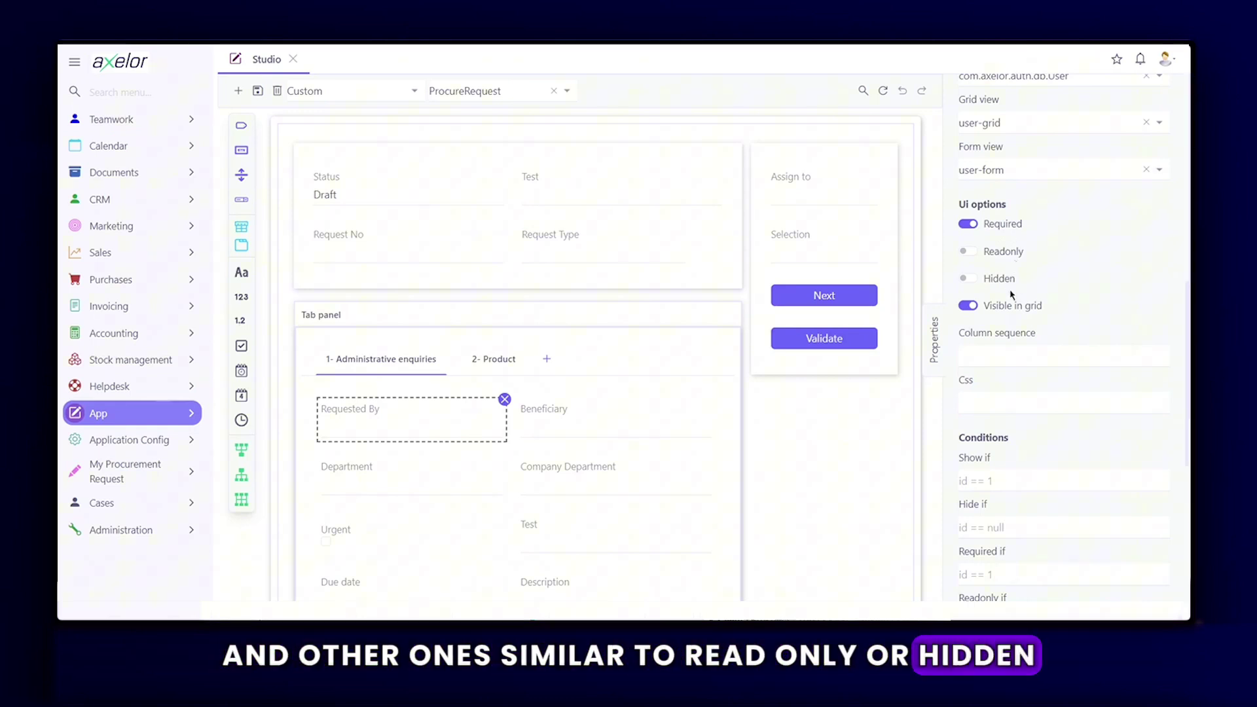
{"action": "scroll", "coordinate": [1011, 294], "scroll_direction": "down", "scroll_amount": 3}
{"action": "scroll", "coordinate": [1010, 289], "scroll_direction": "down", "scroll_amount": 1}
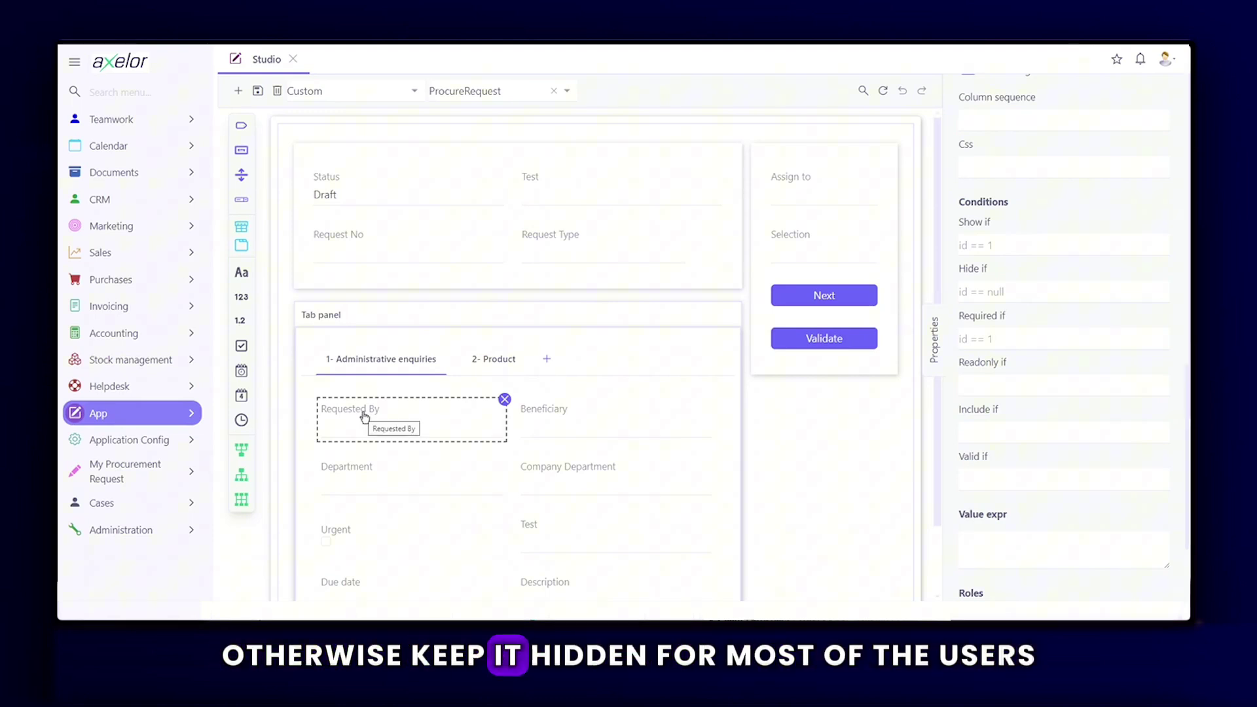
{"action": "scroll", "coordinate": [1040, 350], "scroll_direction": "down", "scroll_amount": 1}
{"action": "scroll", "coordinate": [1040, 349], "scroll_direction": "down", "scroll_amount": 1}
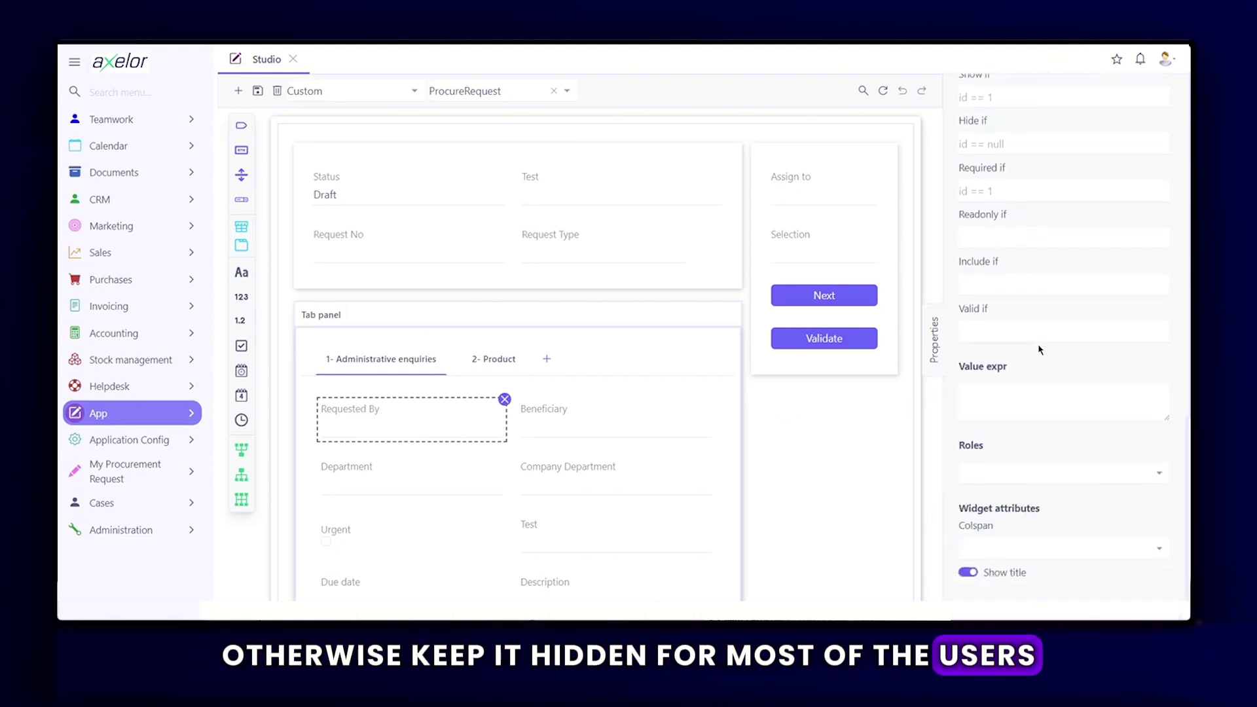
{"action": "left_click", "coordinate": [1024, 468]}
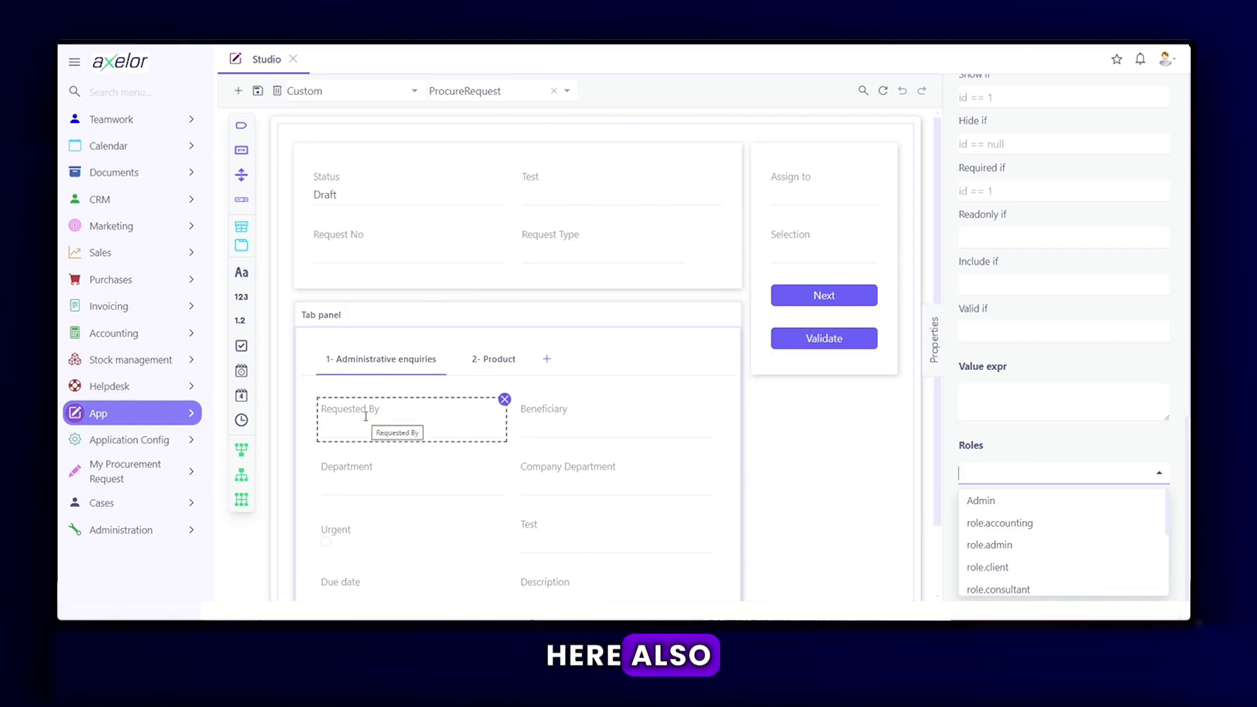
{"action": "scroll", "coordinate": [725, 453], "scroll_direction": "down", "scroll_amount": 1}
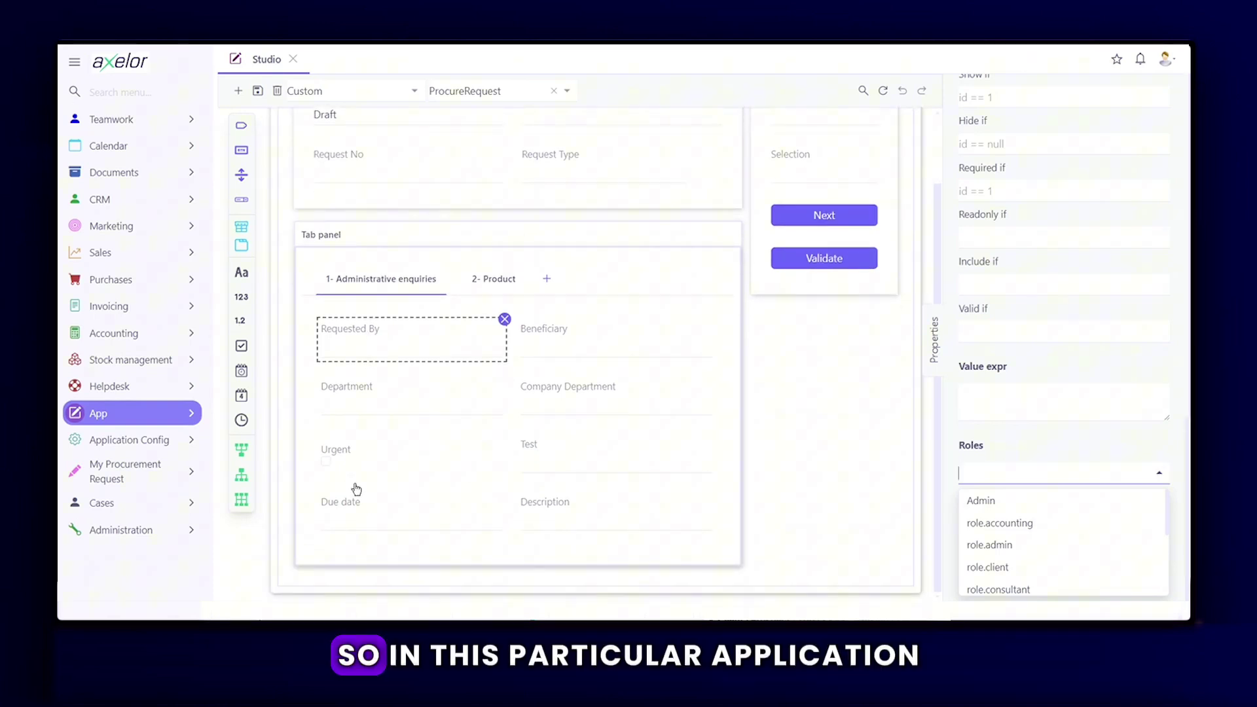
{"action": "scroll", "coordinate": [449, 387], "scroll_direction": "up", "scroll_amount": 1}
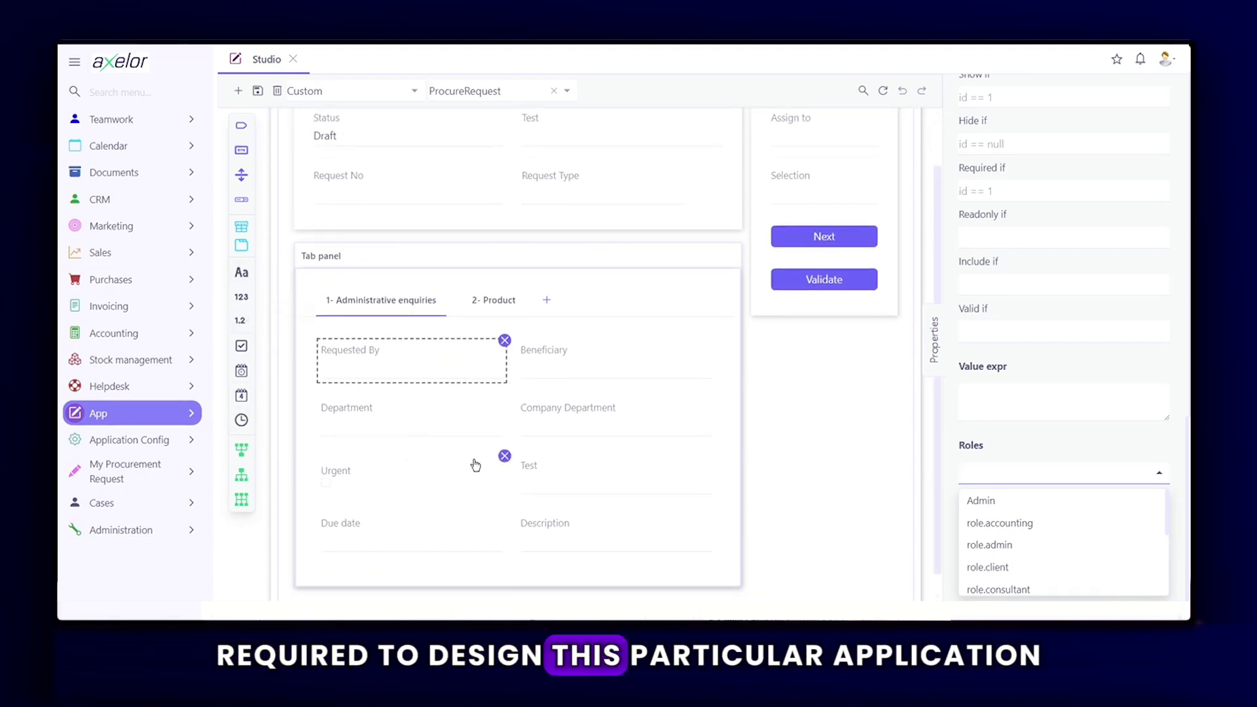
{"action": "scroll", "coordinate": [679, 309], "scroll_direction": "up", "scroll_amount": 2}
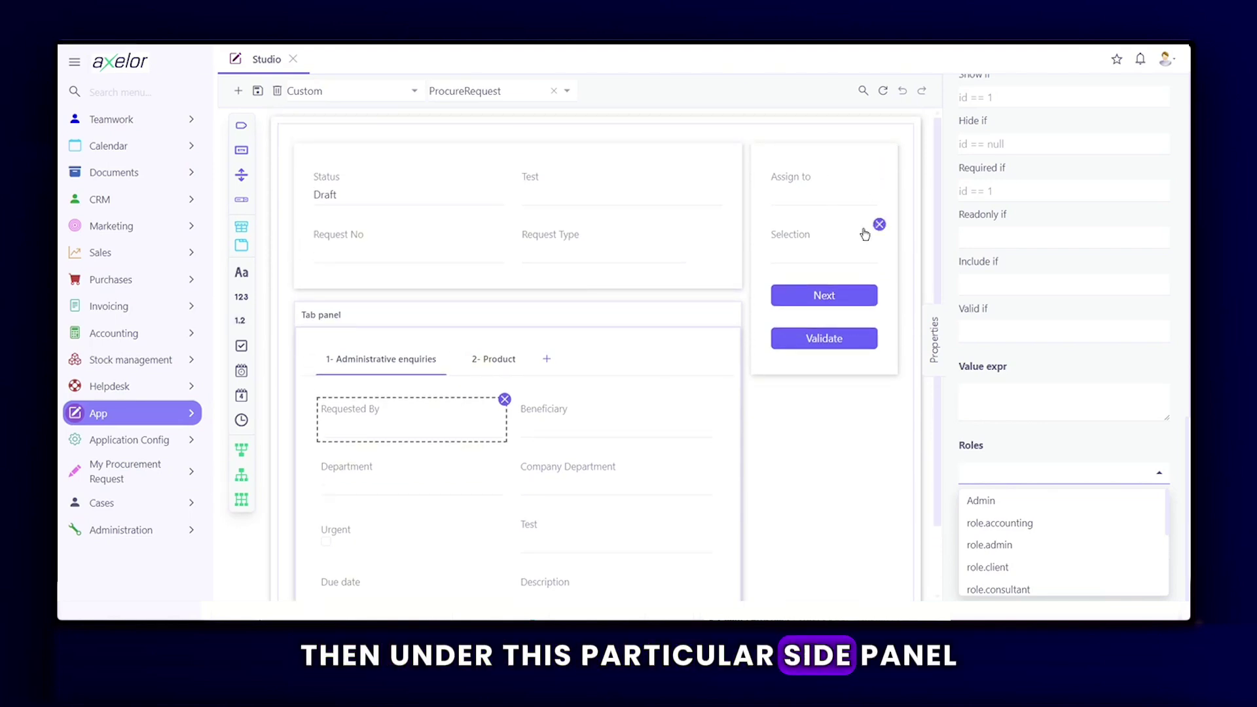
Step: Select the Next and Validate buttons, then the Status field
{"action": "left_click", "coordinate": [815, 296]}
{"action": "left_click", "coordinate": [819, 340]}
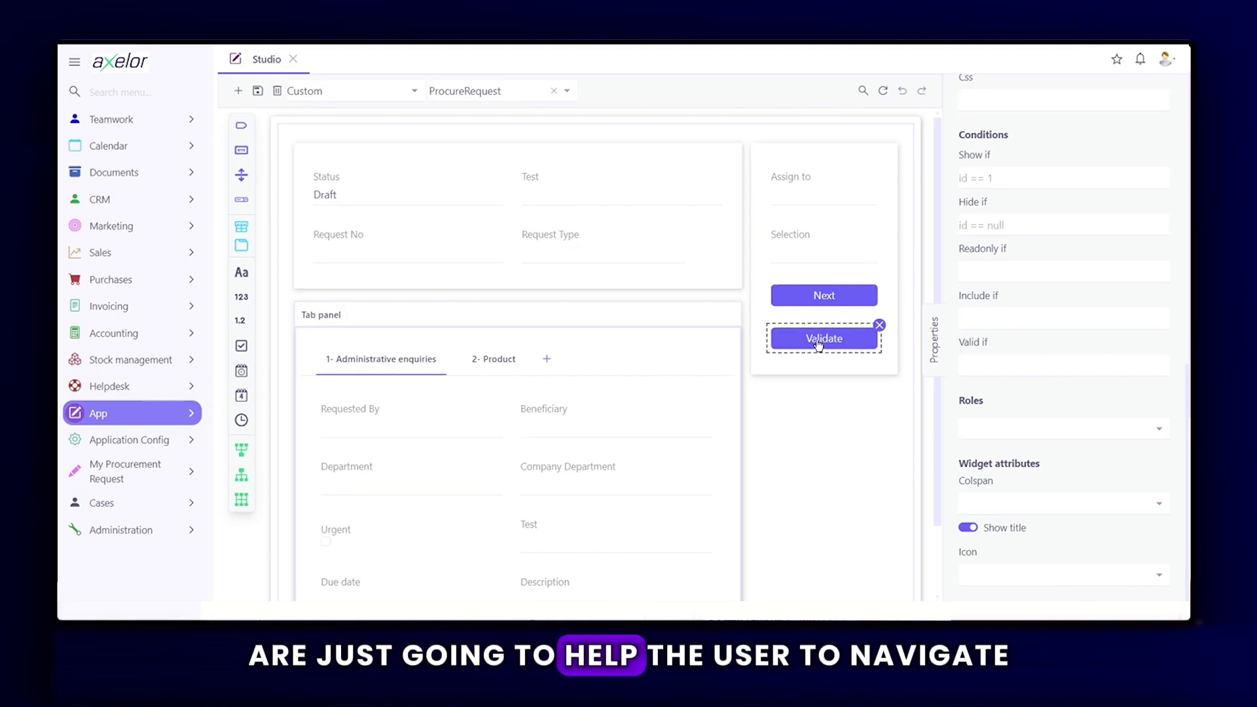
{"action": "left_click", "coordinate": [335, 182]}
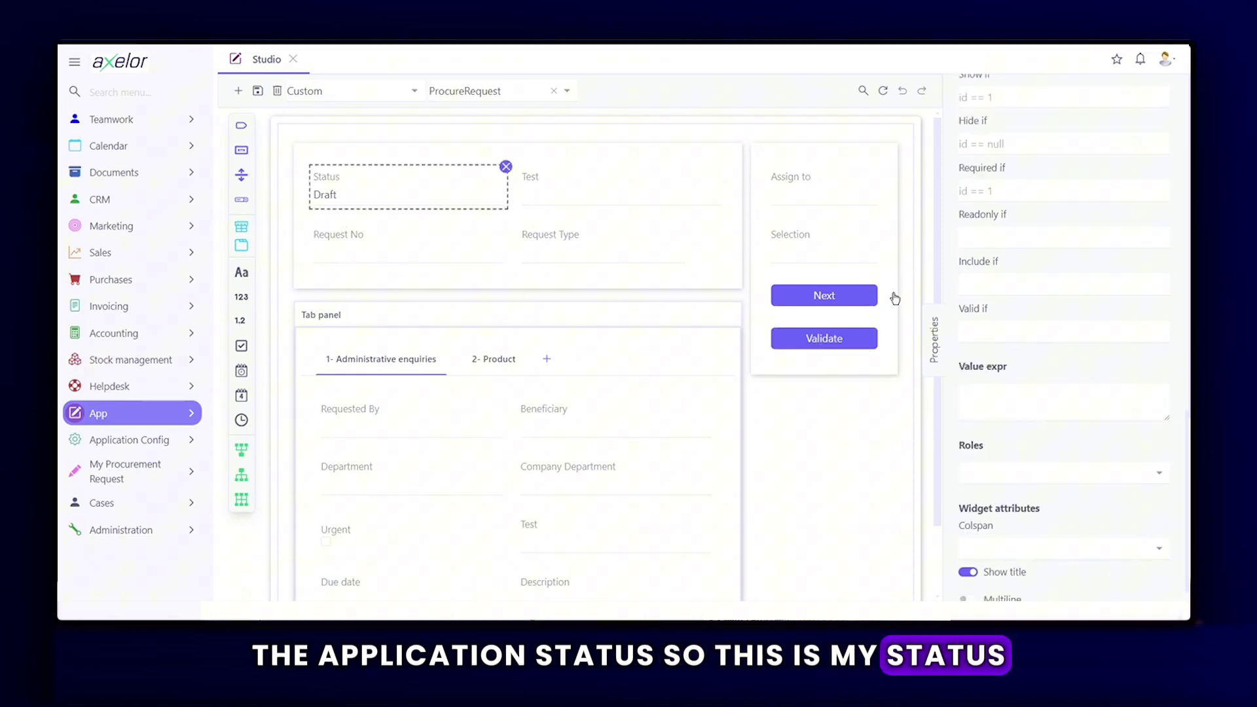
{"action": "scroll", "coordinate": [1002, 339], "scroll_direction": "up", "scroll_amount": 7}
{"action": "scroll", "coordinate": [1002, 339], "scroll_direction": "up", "scroll_amount": 5}
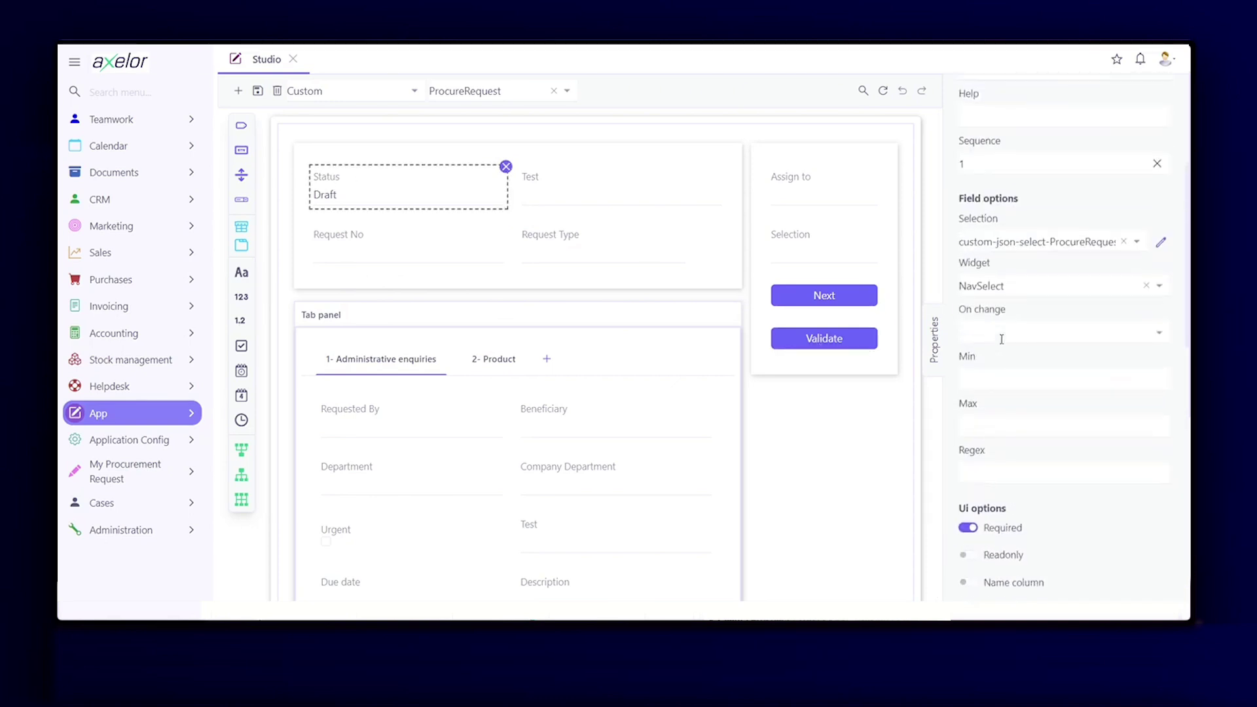
Step: Review the Status items (Draft, Budget, Pending, Requested, Validated, Cancelled), then save the form
{"action": "left_click", "coordinate": [1160, 355]}
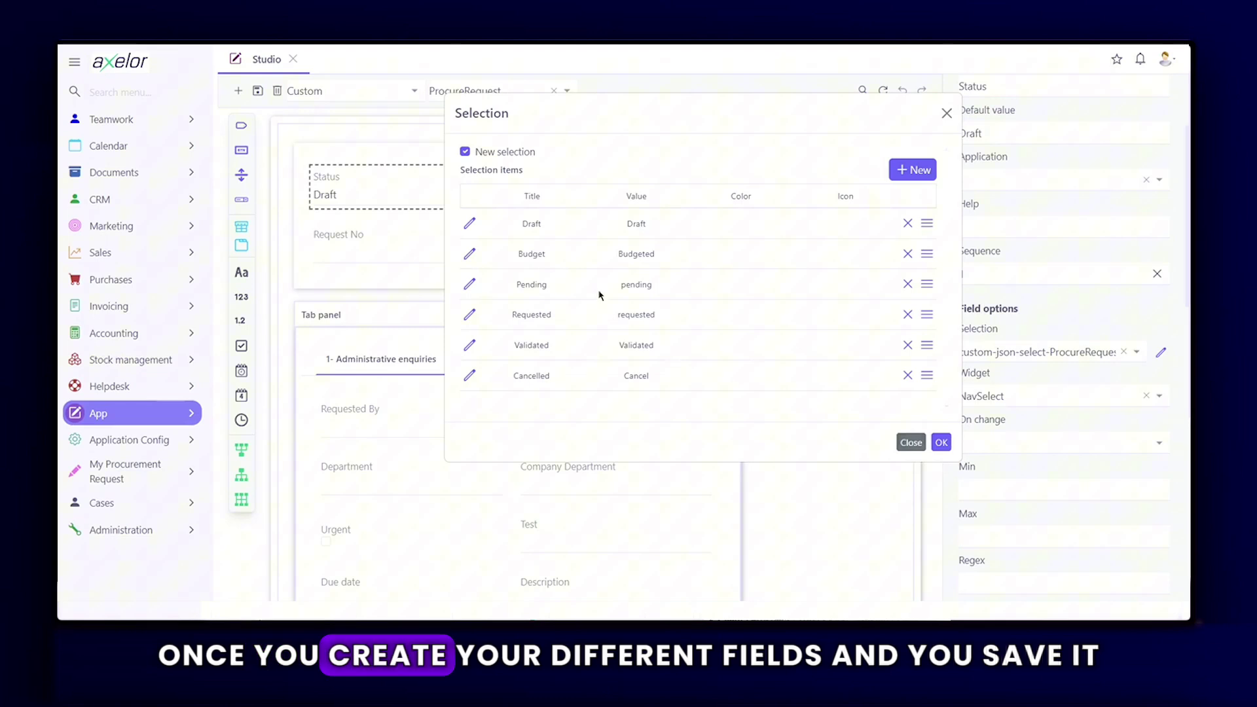
{"action": "left_click", "coordinate": [911, 442]}
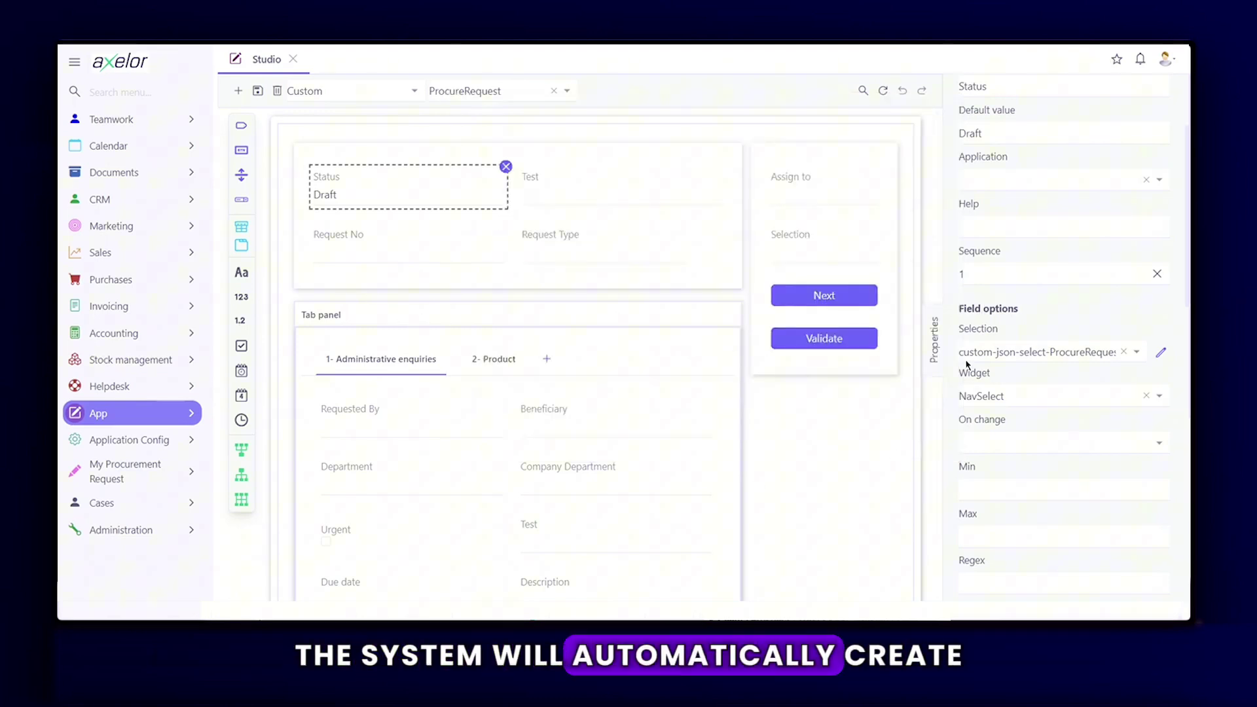
{"action": "left_click", "coordinate": [258, 92]}
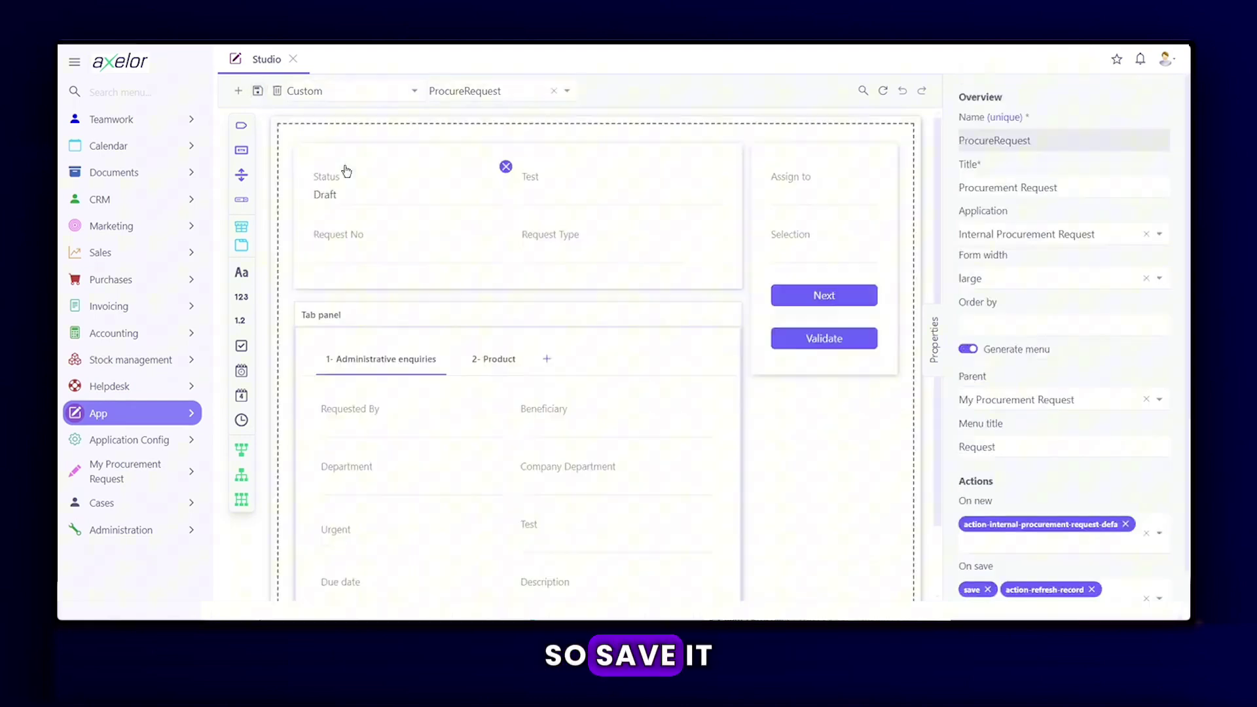
Step: Reload the app and open a new Request under My Procurement Request
{"action": "key", "text": "F5"}
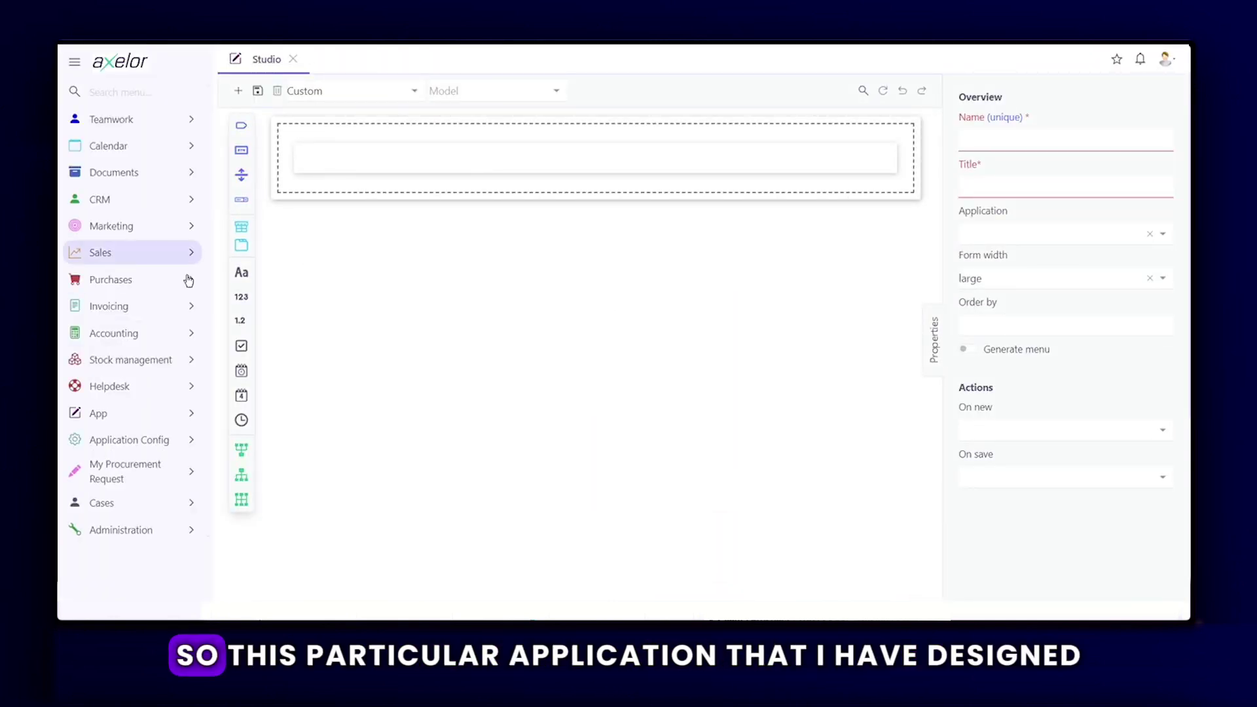
{"action": "left_click", "coordinate": [158, 473]}
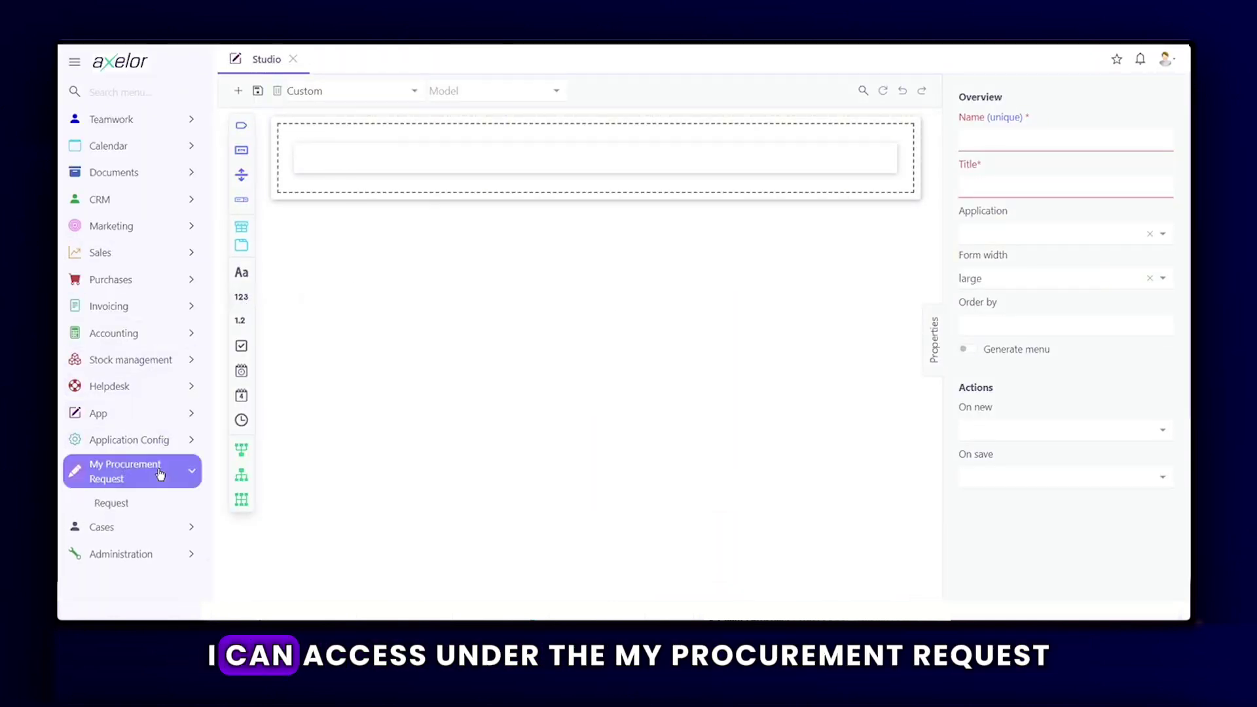
{"action": "left_click", "coordinate": [135, 509]}
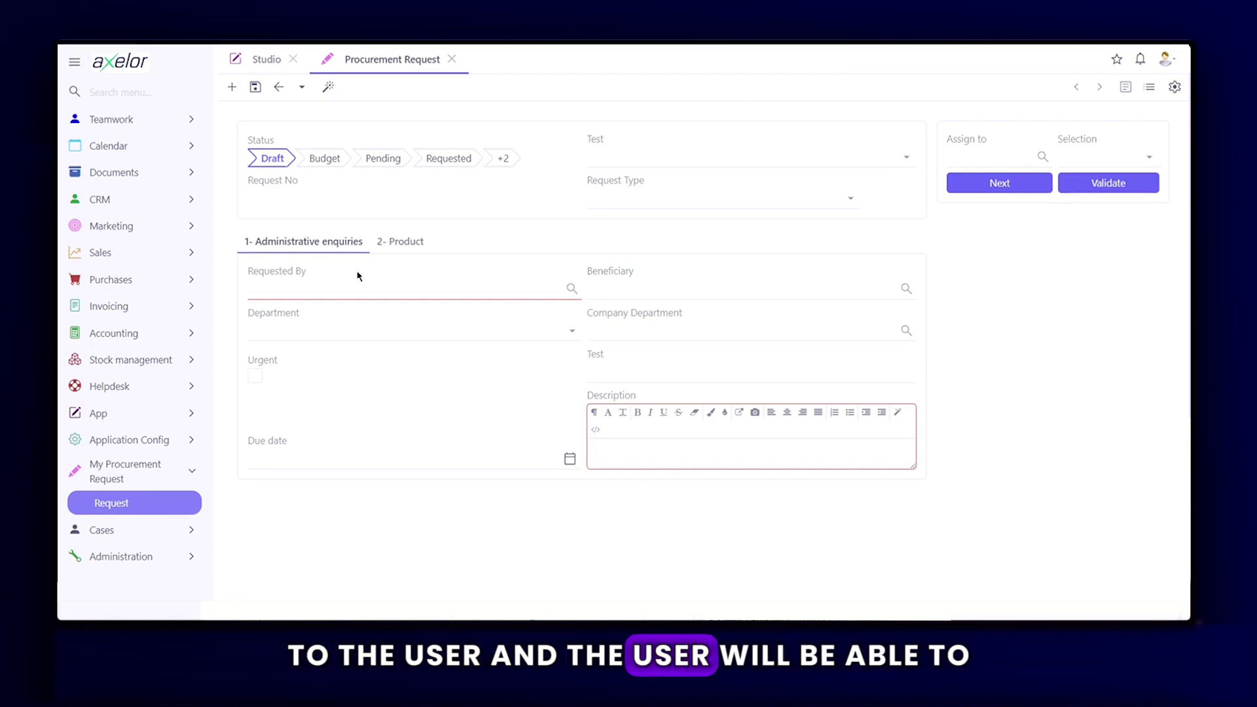
Step: Check the request type and Test options, then choose a user as Requested By
{"action": "left_click", "coordinate": [663, 200]}
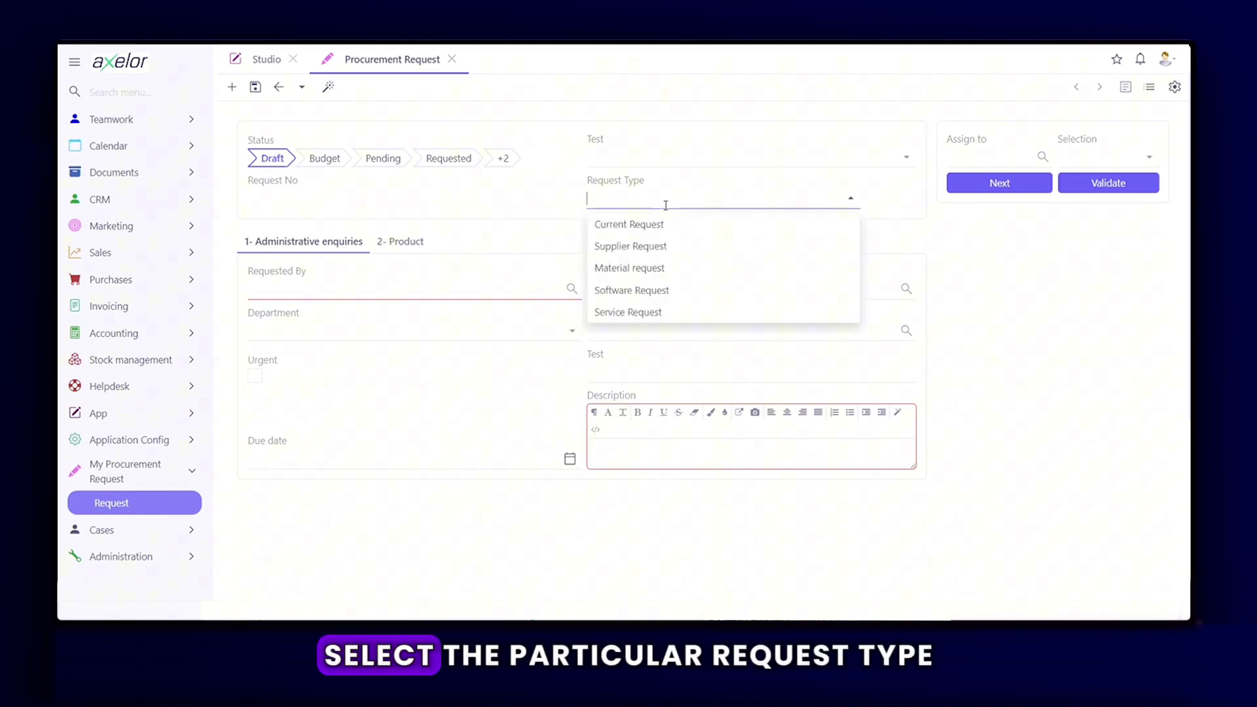
{"action": "left_click", "coordinate": [643, 157]}
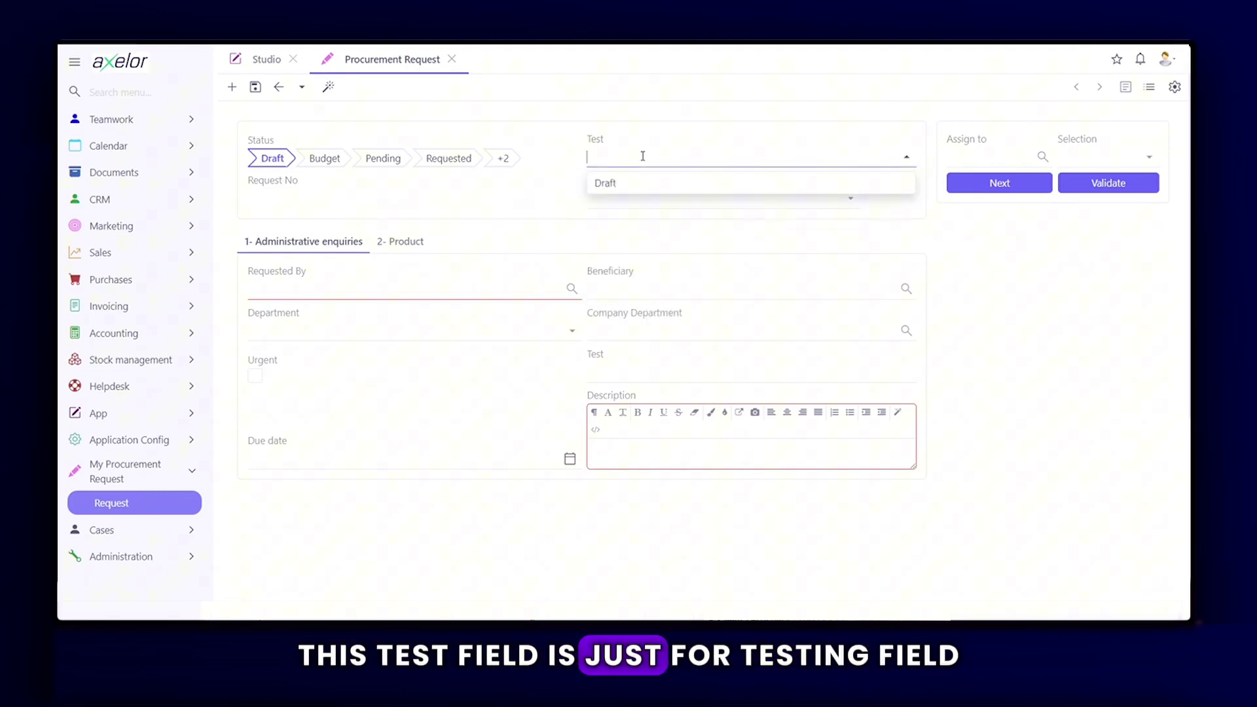
{"action": "left_click", "coordinate": [550, 190]}
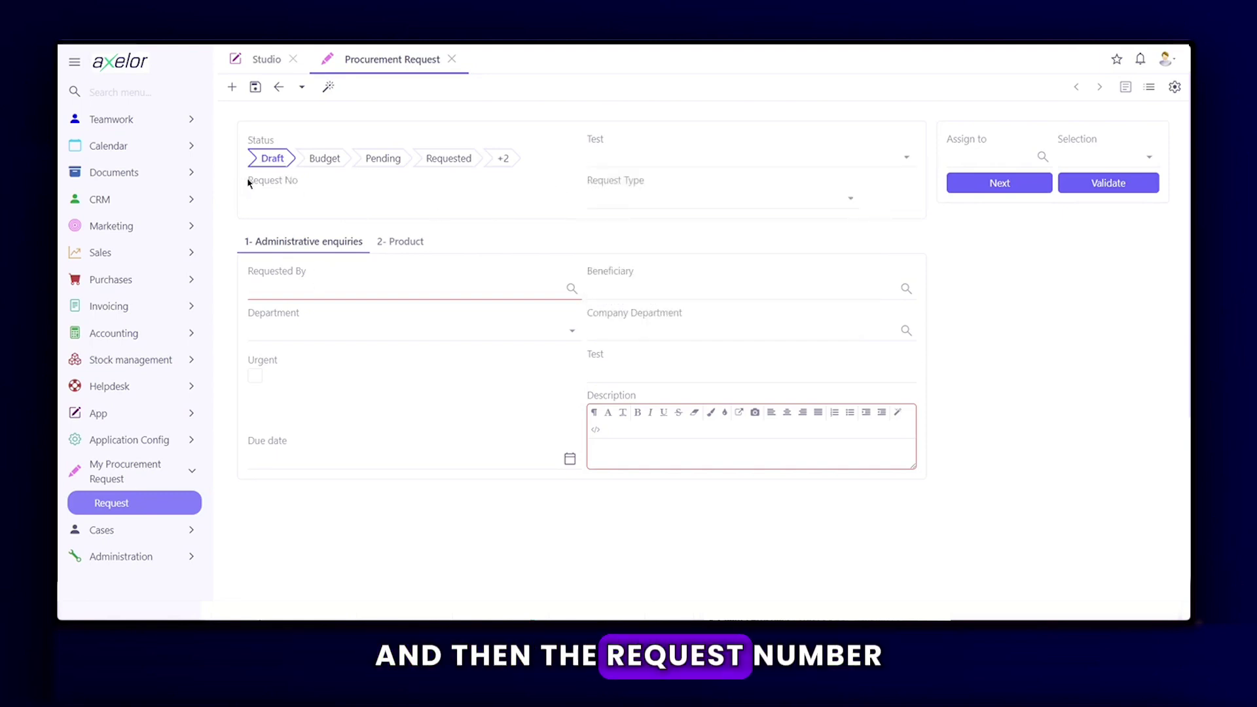
{"action": "left_click_drag", "start_coordinate": [250, 184], "coordinate": [301, 186]}
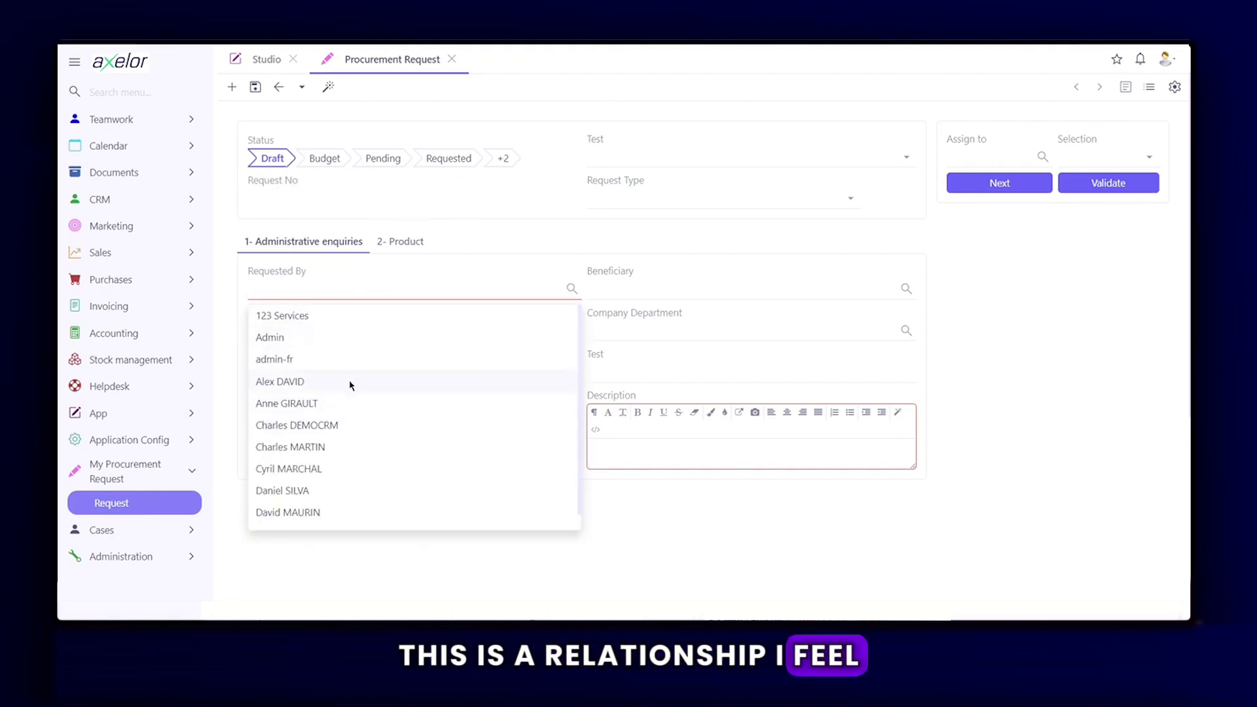
{"action": "left_click", "coordinate": [352, 402]}
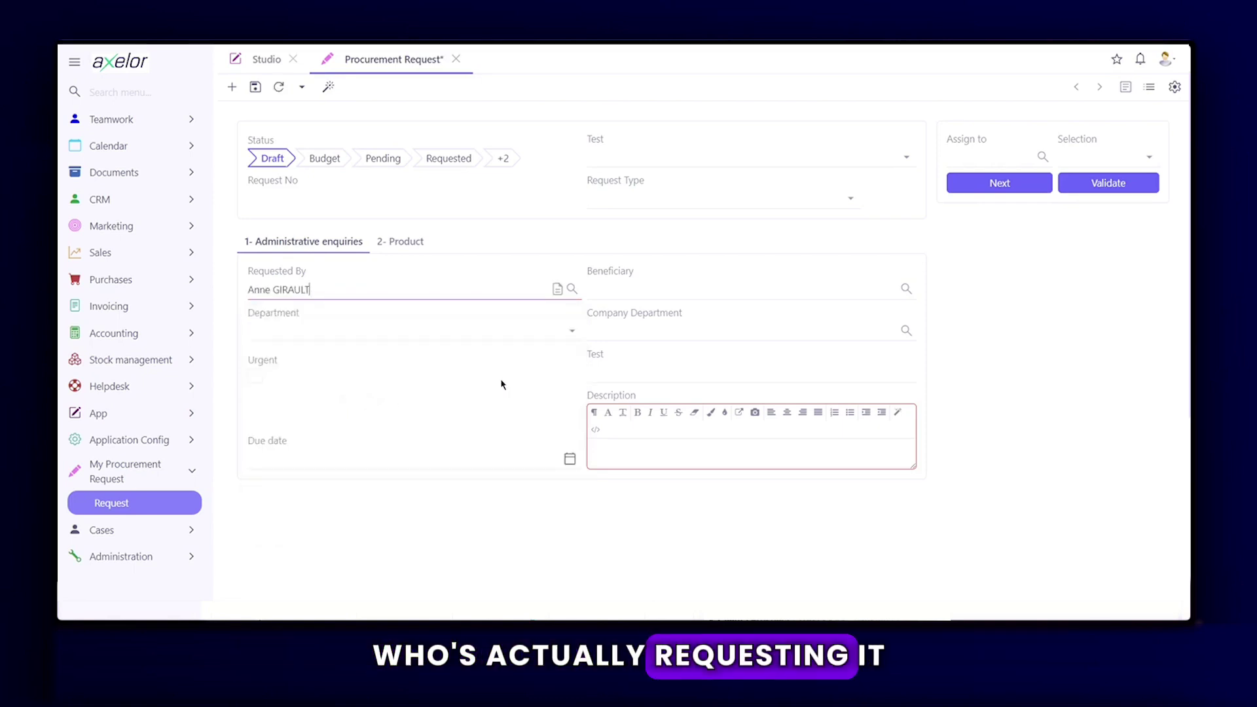
Step: Check the supplier and product lists in 2- Product, then return to 1- Administrative enquiries
{"action": "left_click", "coordinate": [386, 245]}
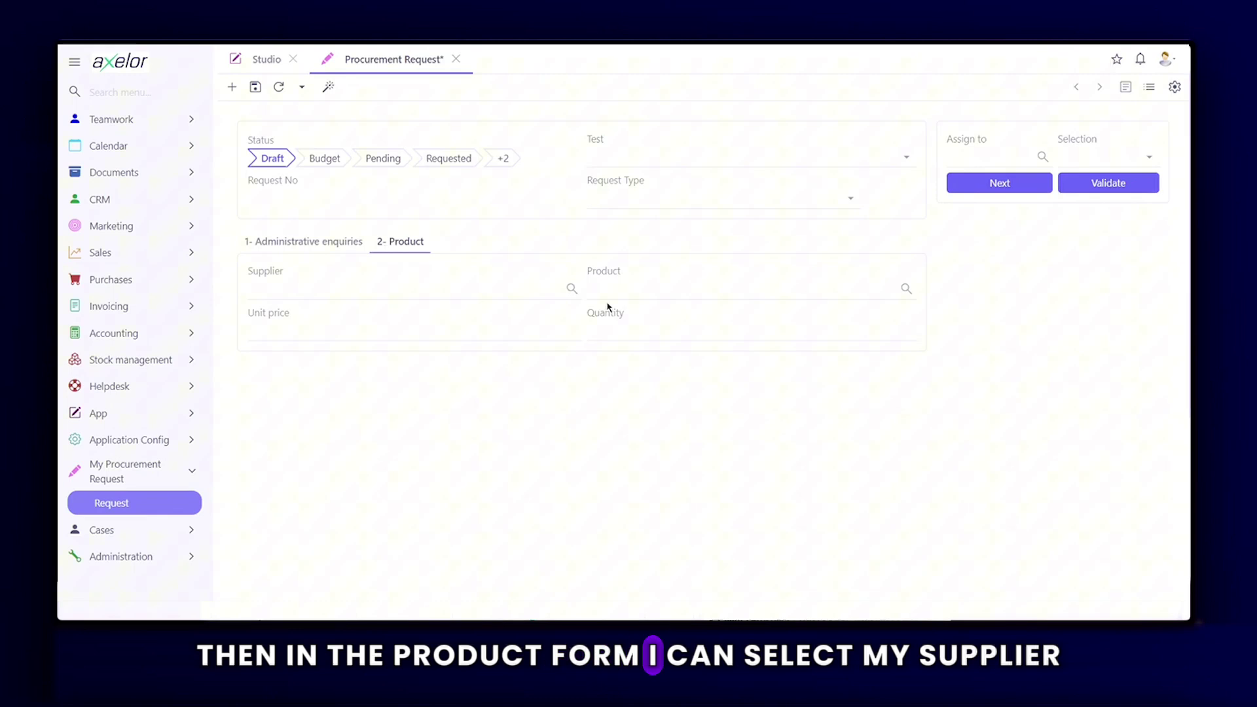
{"action": "left_click", "coordinate": [421, 288]}
{"action": "left_click", "coordinate": [677, 293]}
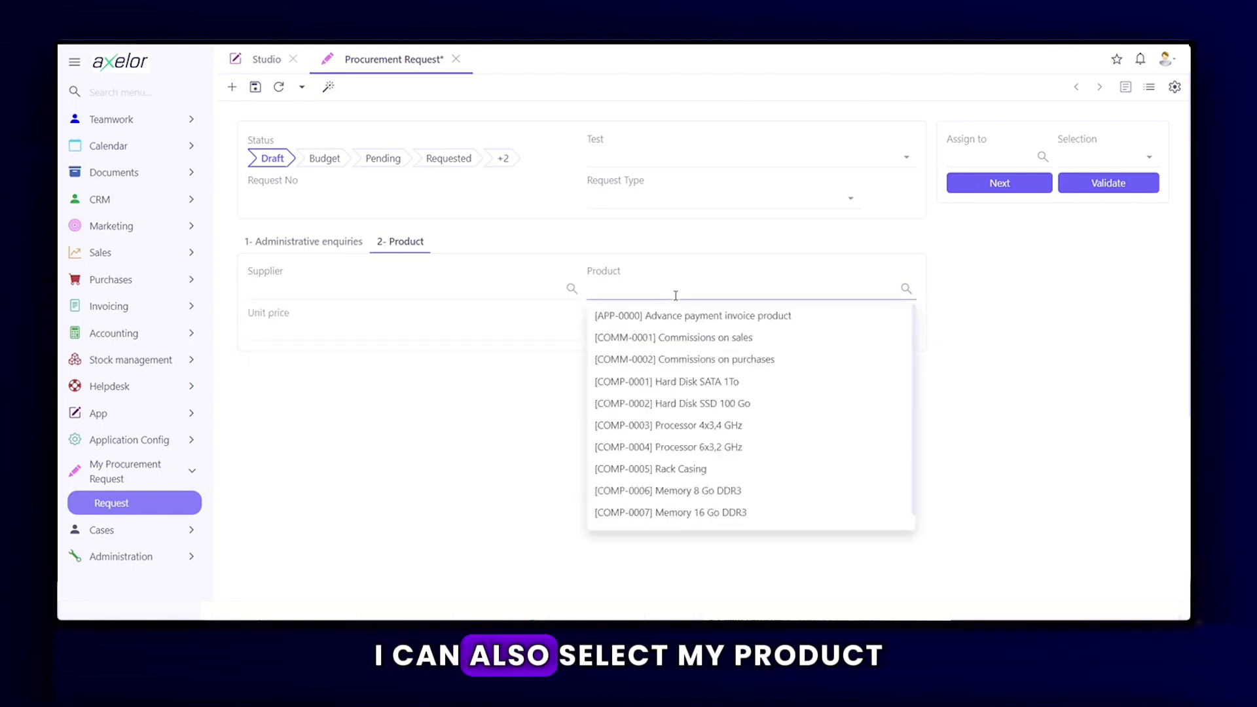
{"action": "left_click", "coordinate": [396, 449]}
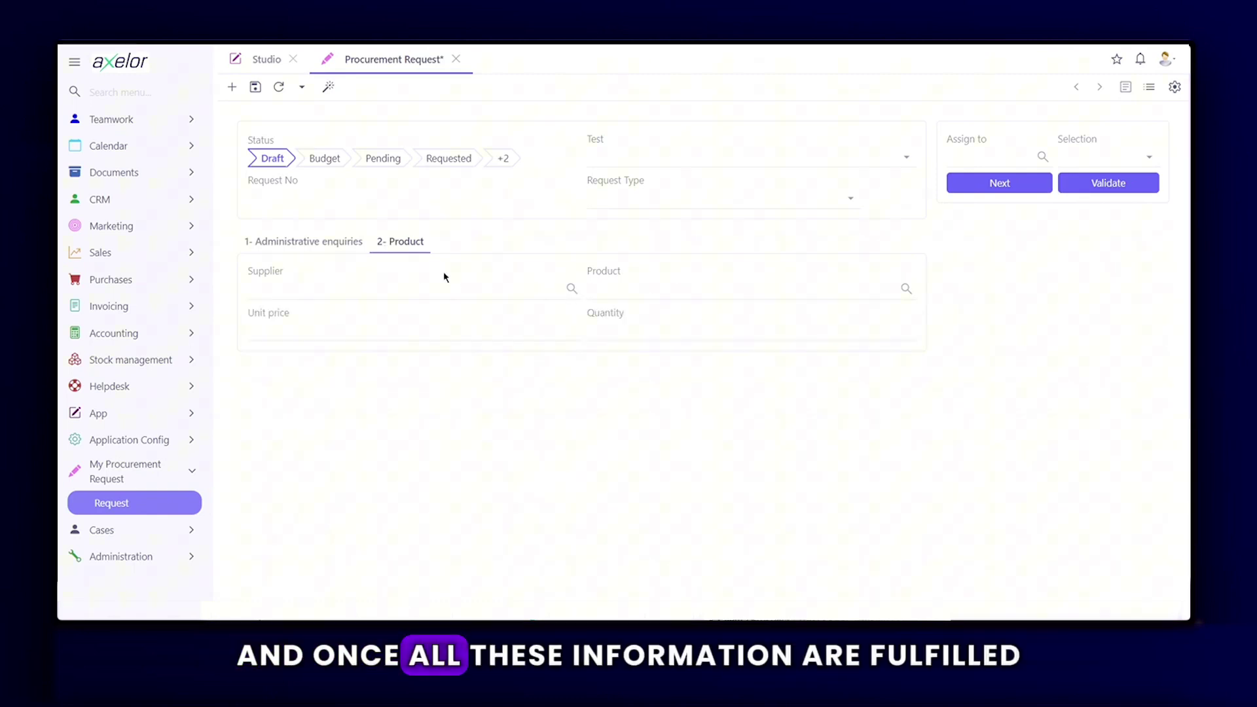
{"action": "left_click", "coordinate": [334, 242]}
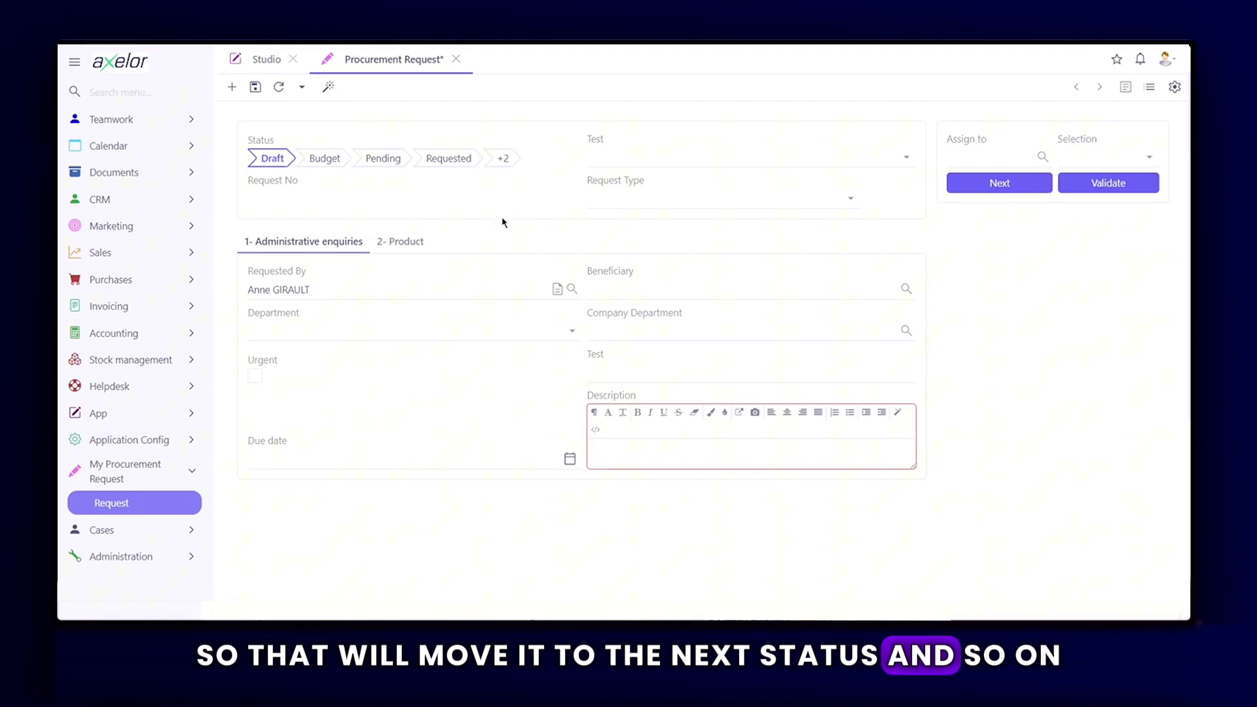
Step: Switch the Studio designer to editing existing views
{"action": "left_click", "coordinate": [255, 63]}
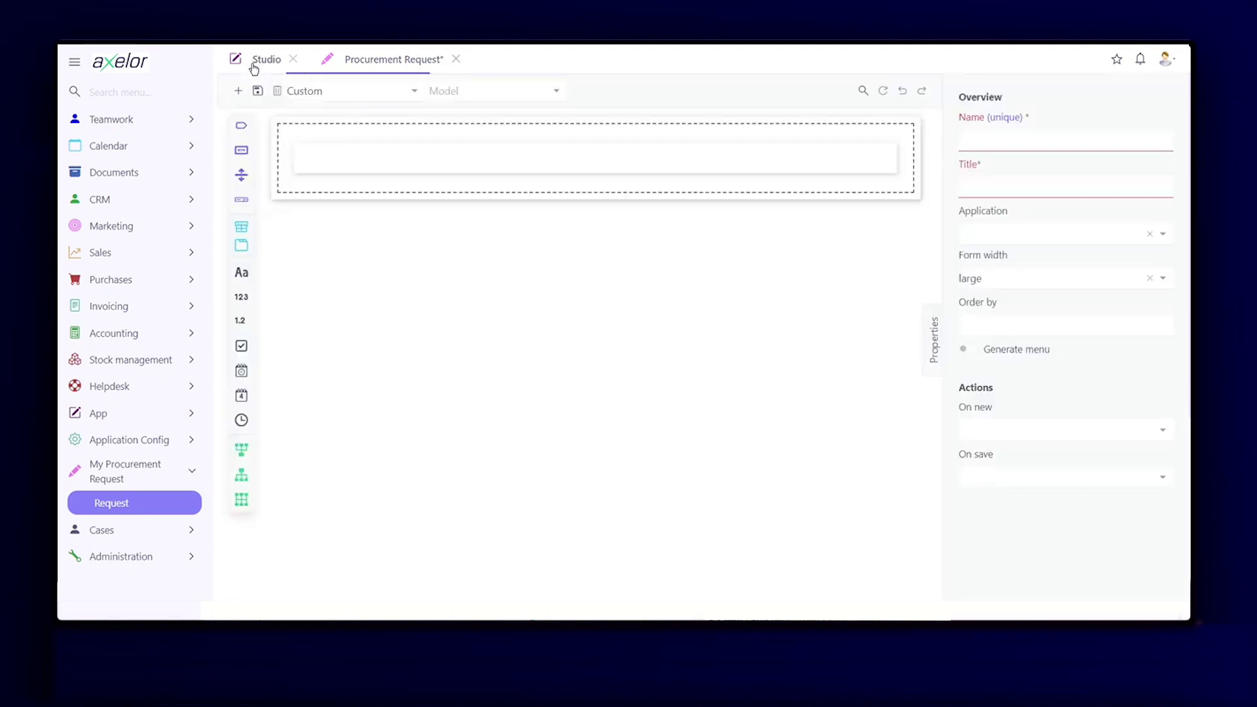
{"action": "left_click", "coordinate": [410, 98]}
{"action": "left_click", "coordinate": [359, 131]}
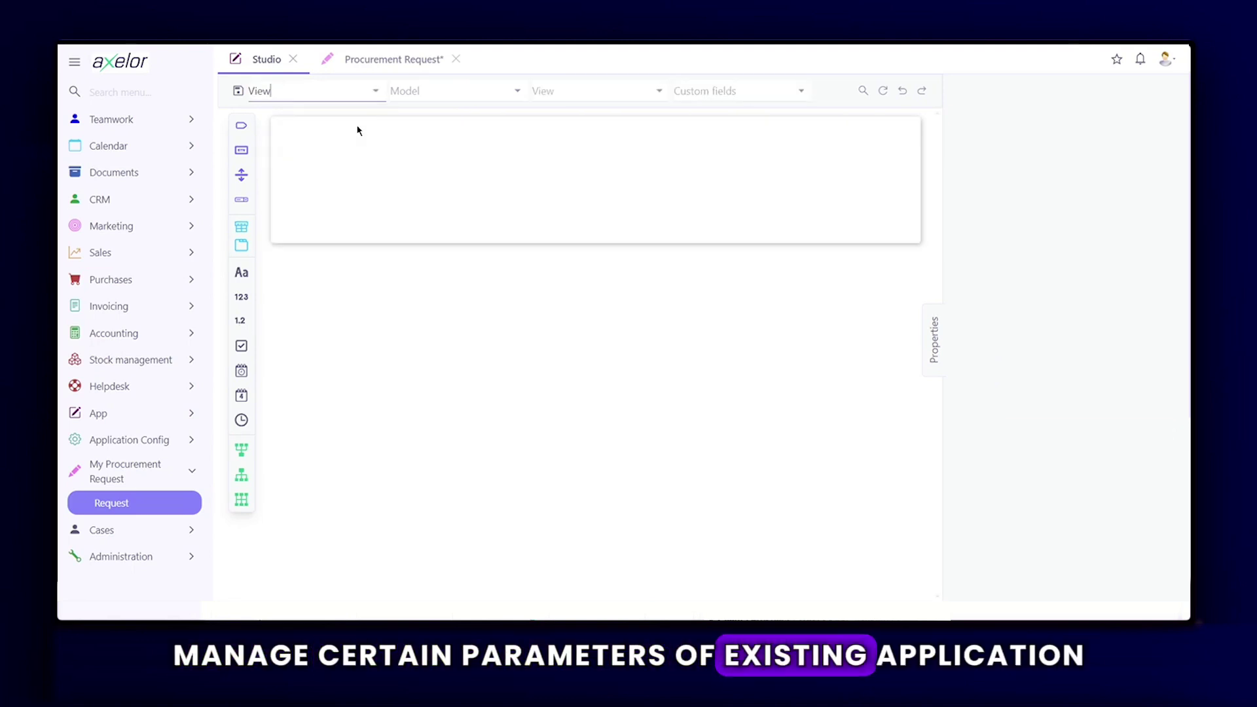
Step: Open a lead record from CRM > Leads > Opened leads
{"action": "left_click", "coordinate": [92, 201]}
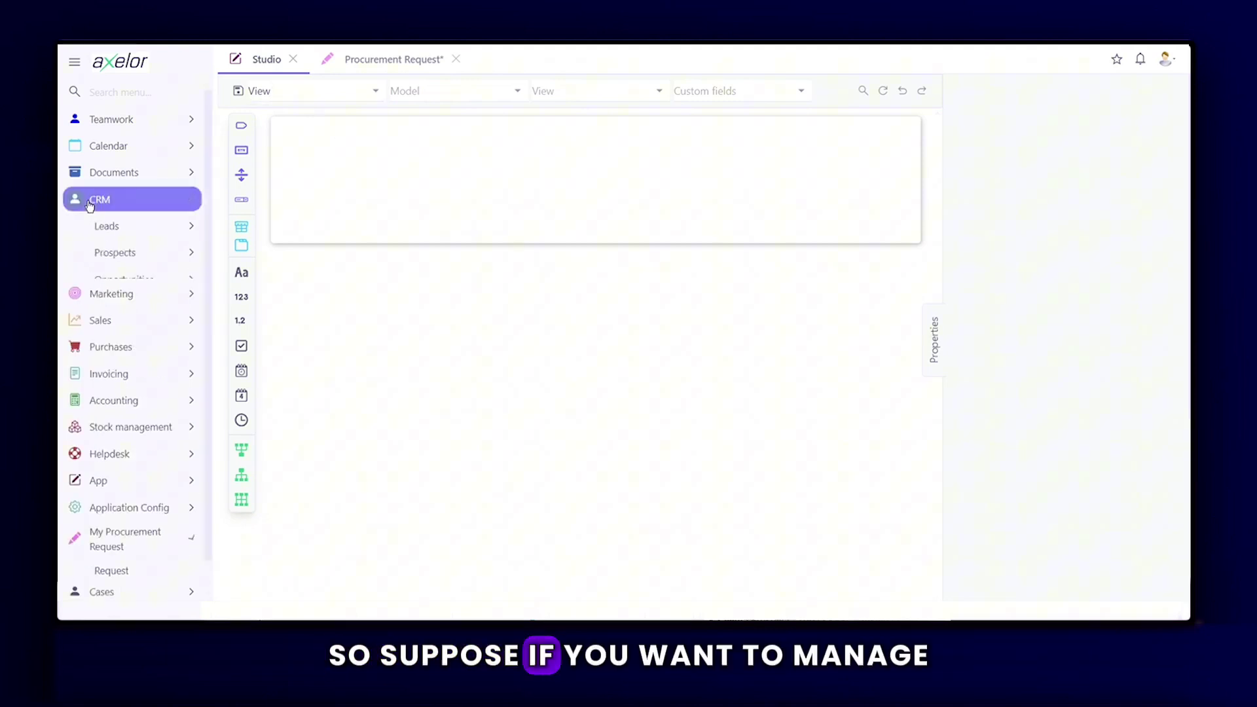
{"action": "left_click", "coordinate": [129, 227]}
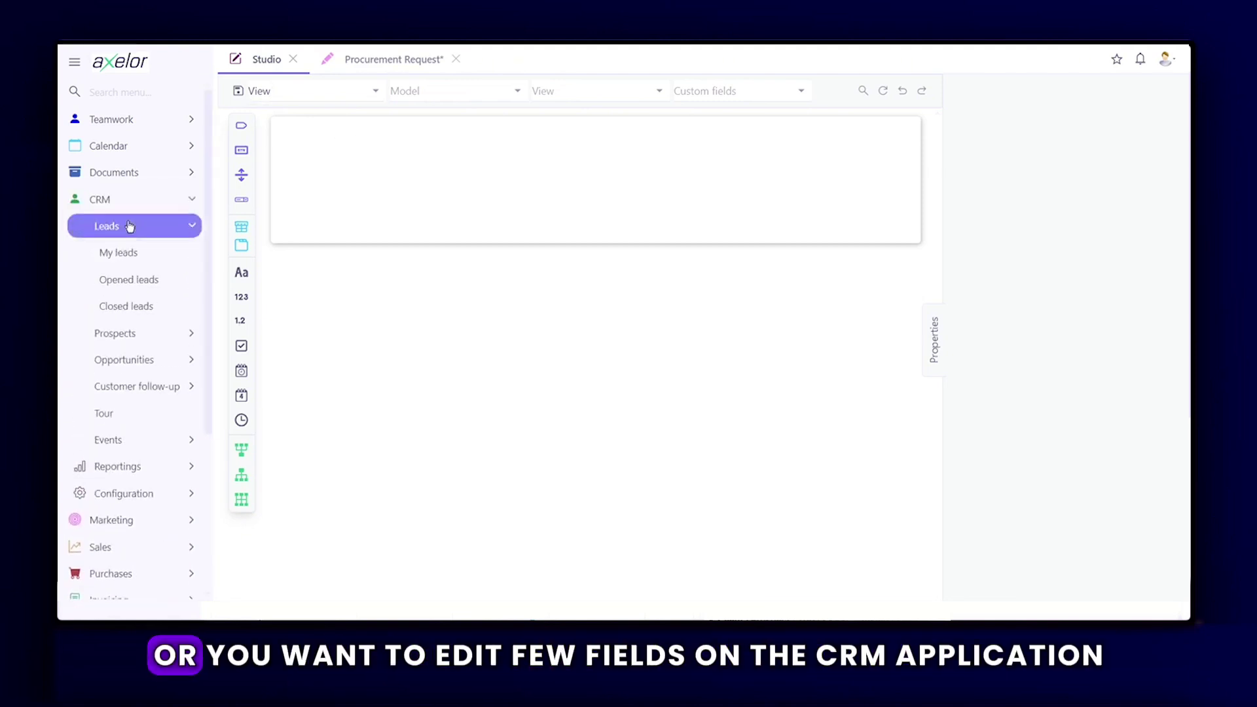
{"action": "left_click", "coordinate": [136, 282]}
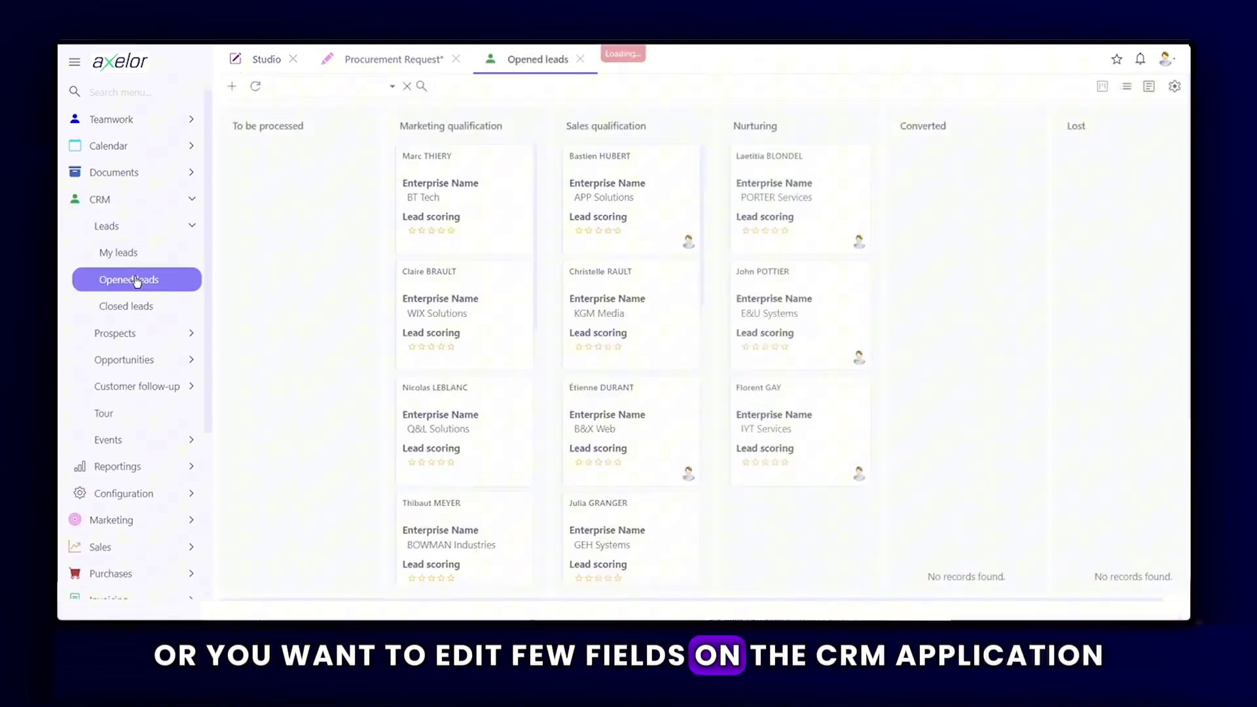
{"action": "left_click", "coordinate": [304, 245]}
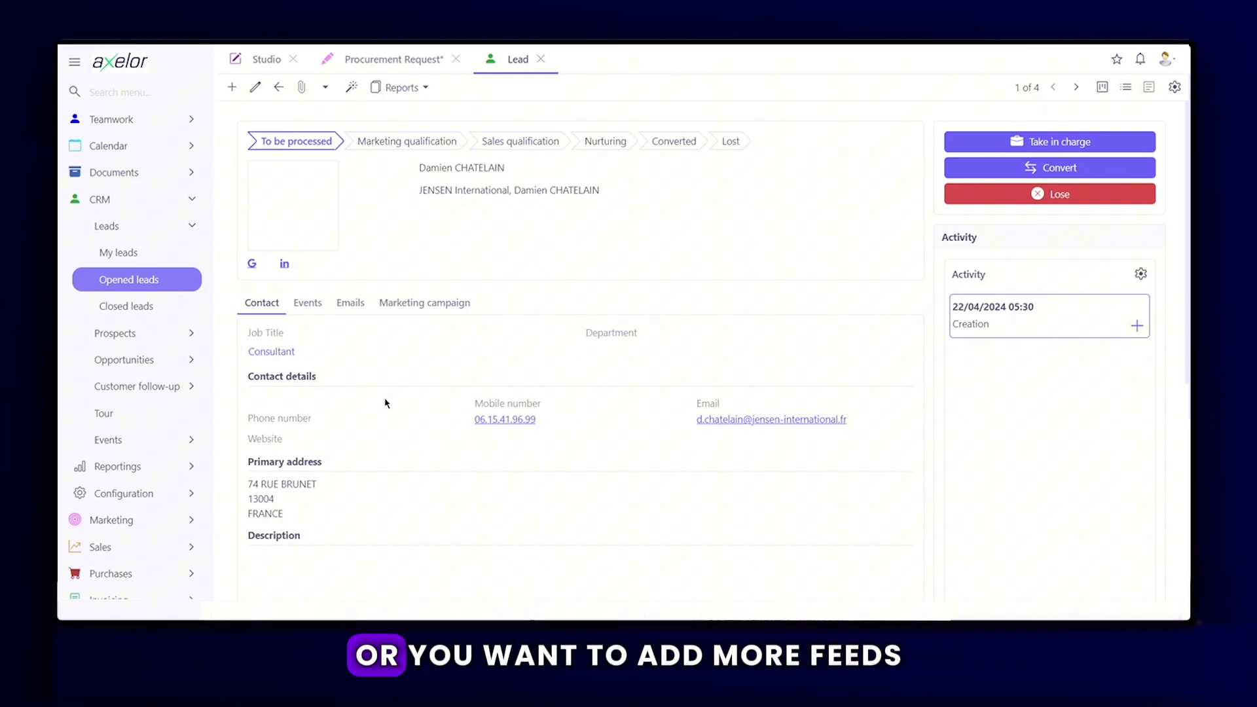
Step: Load the Lead model's lead-form view and inspect its Mobile number (mobilePhone) field
{"action": "left_click", "coordinate": [262, 63]}
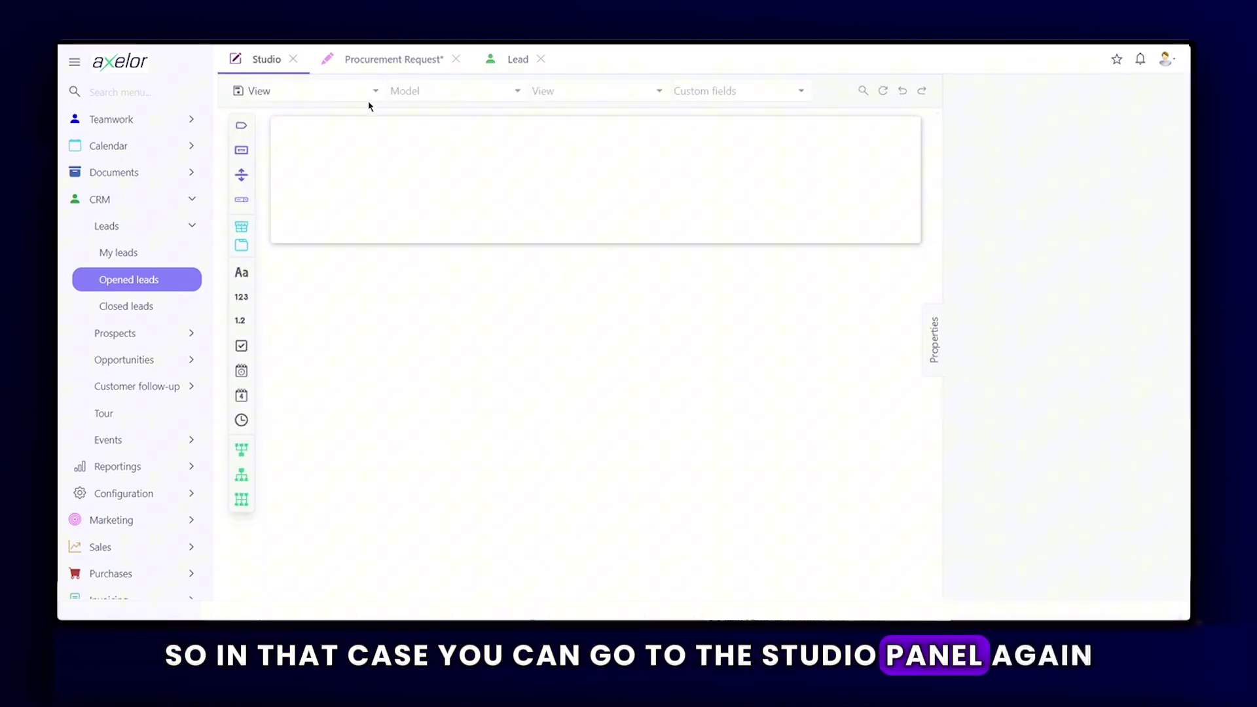
{"action": "left_click", "coordinate": [454, 95]}
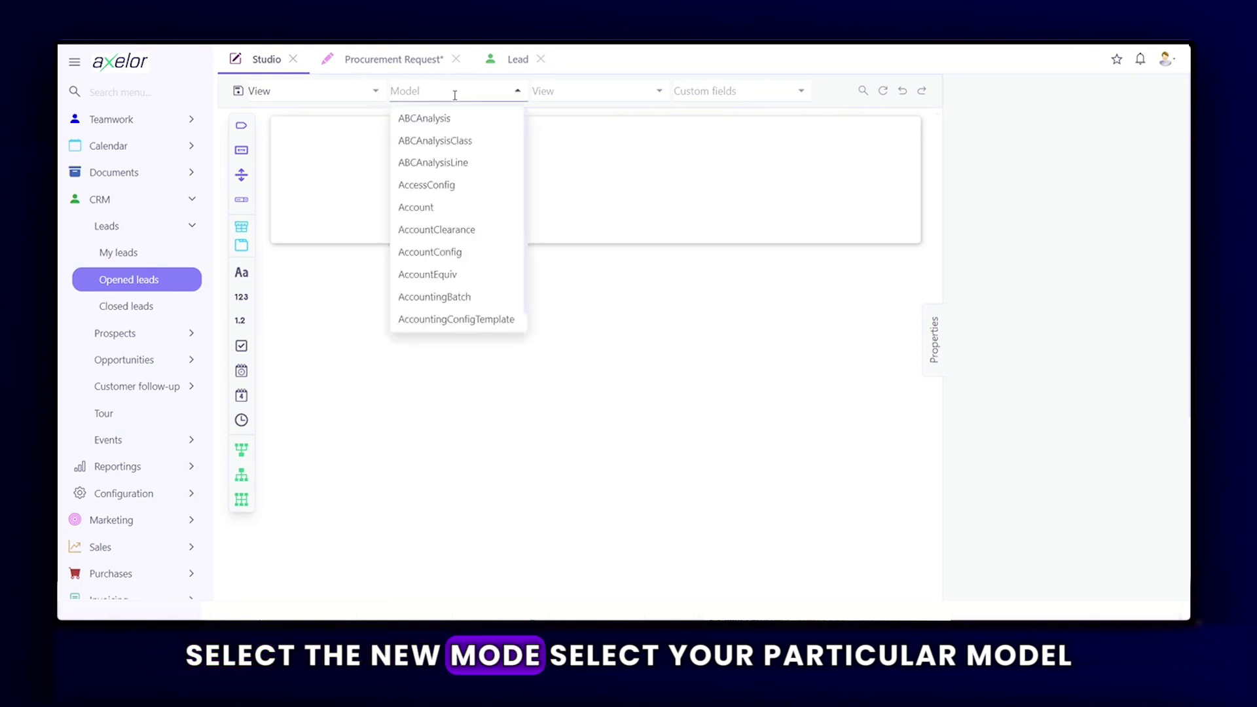
{"action": "type", "text": "lead"}
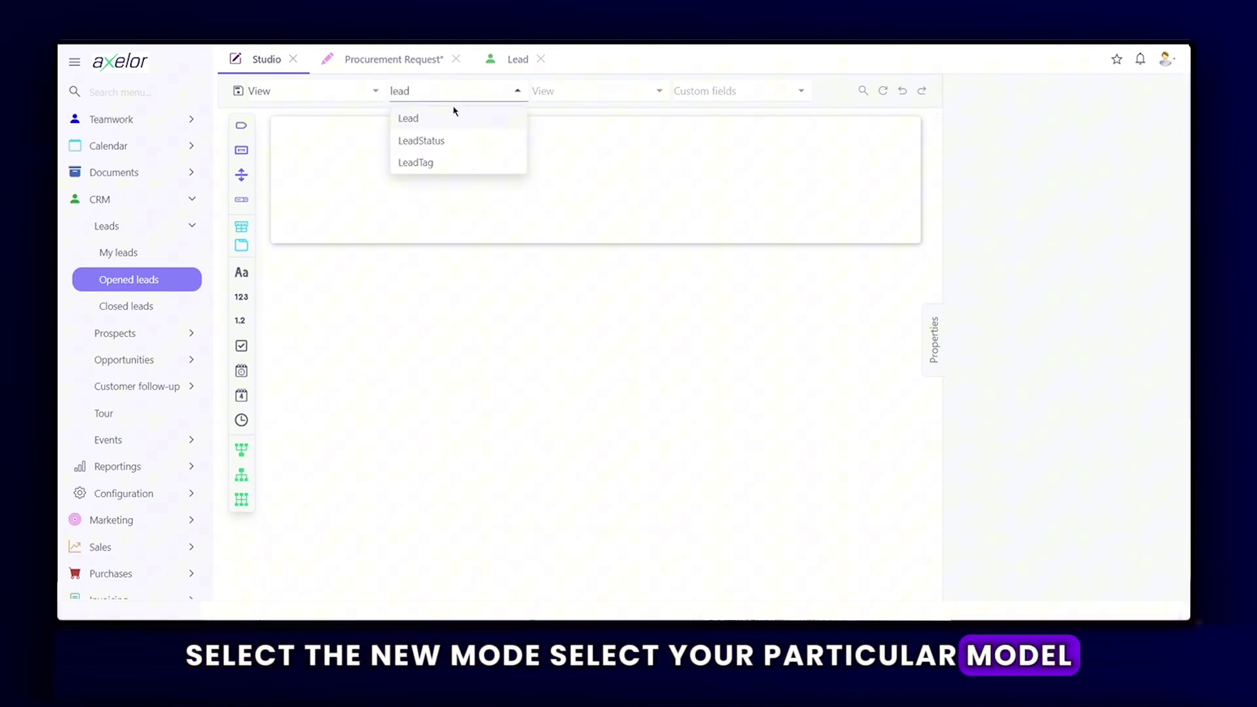
{"action": "left_click", "coordinate": [438, 120]}
{"action": "left_click", "coordinate": [647, 90]}
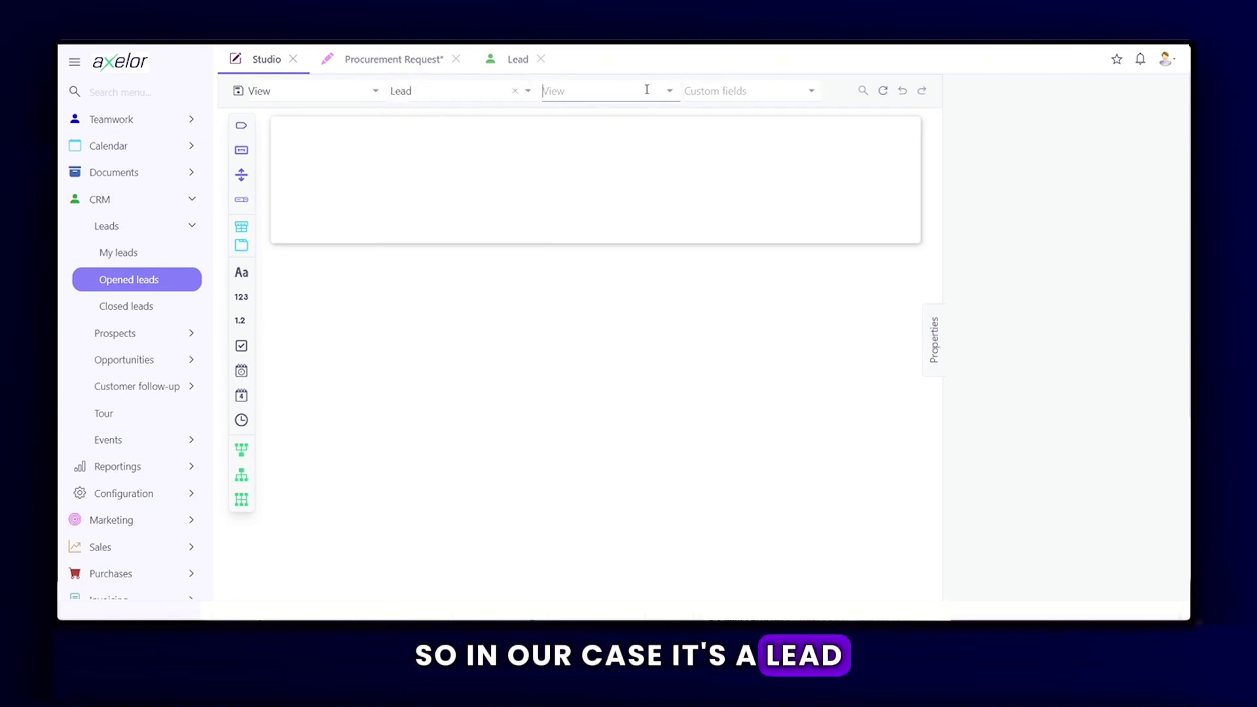
{"action": "left_click", "coordinate": [634, 121]}
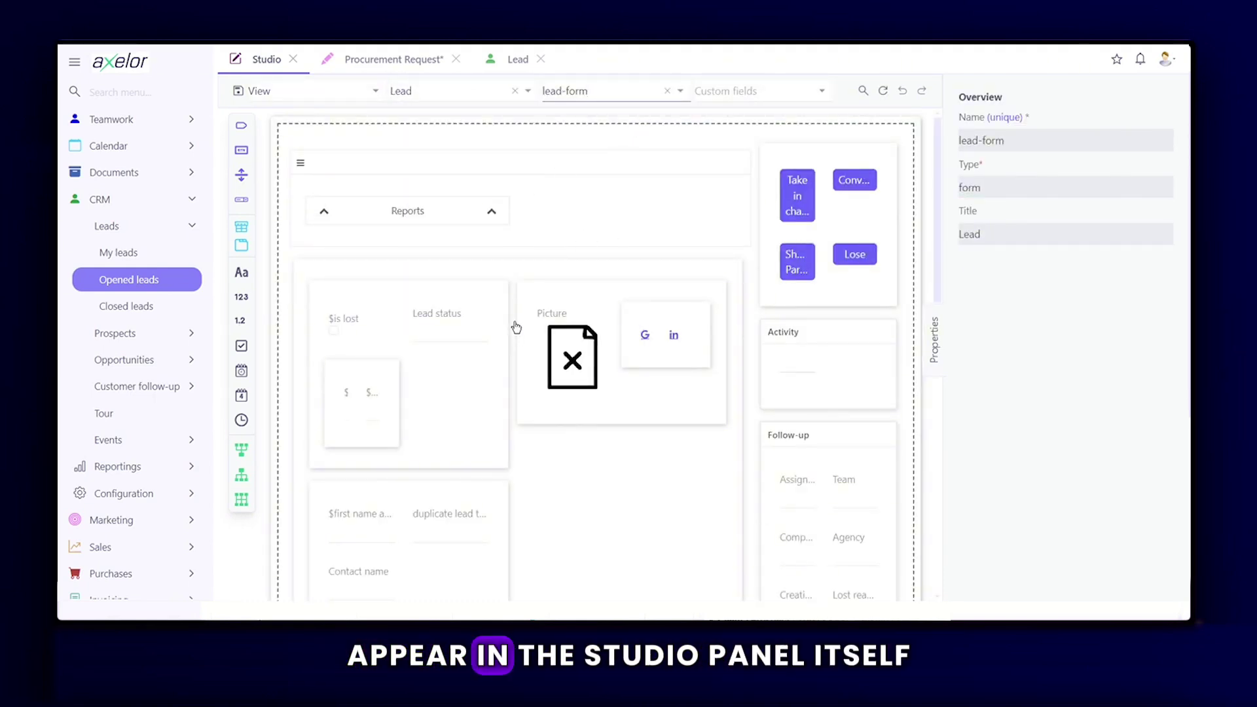
{"action": "scroll", "coordinate": [516, 327], "scroll_direction": "down", "scroll_amount": 4}
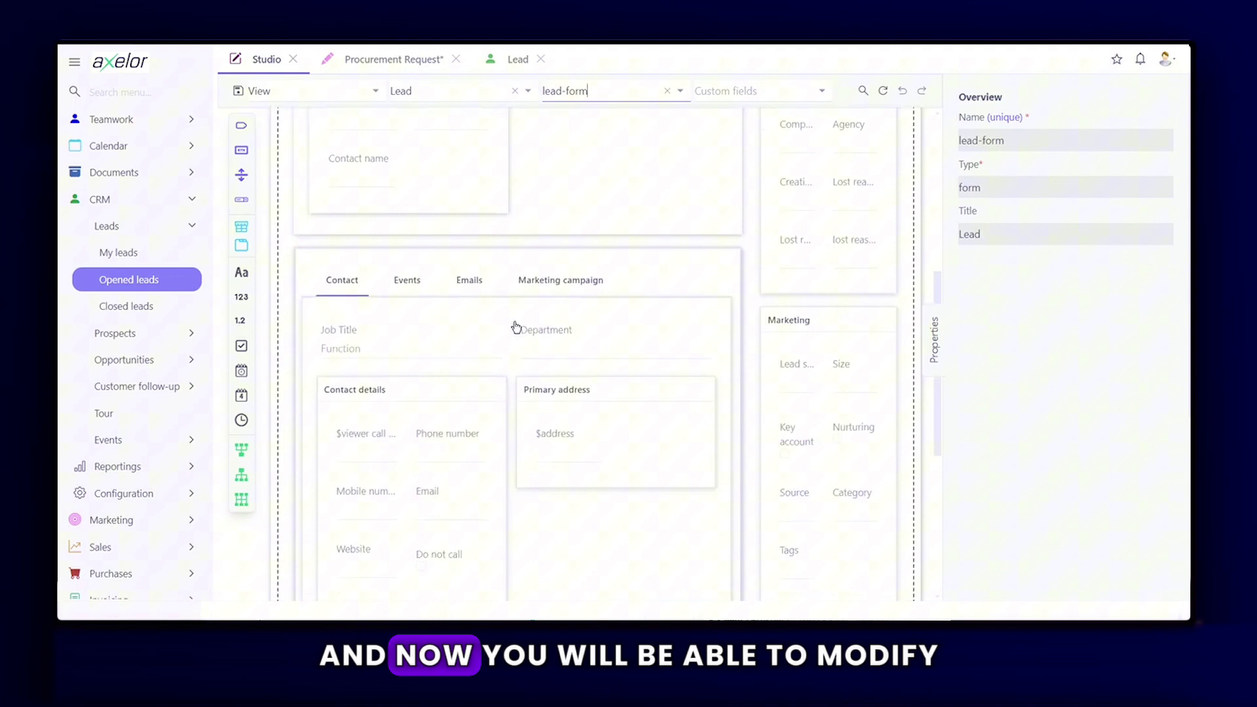
{"action": "scroll", "coordinate": [516, 328], "scroll_direction": "down", "scroll_amount": 4}
{"action": "left_click", "coordinate": [353, 261]}
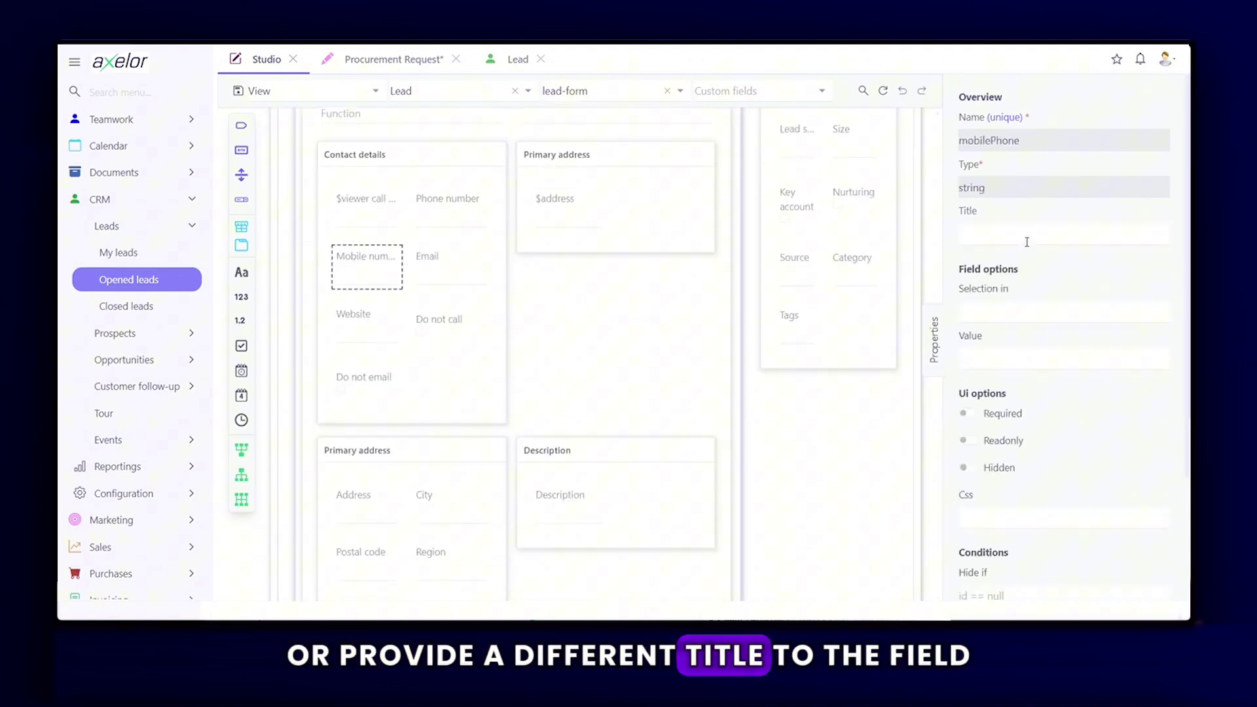
{"action": "left_click", "coordinate": [808, 97]}
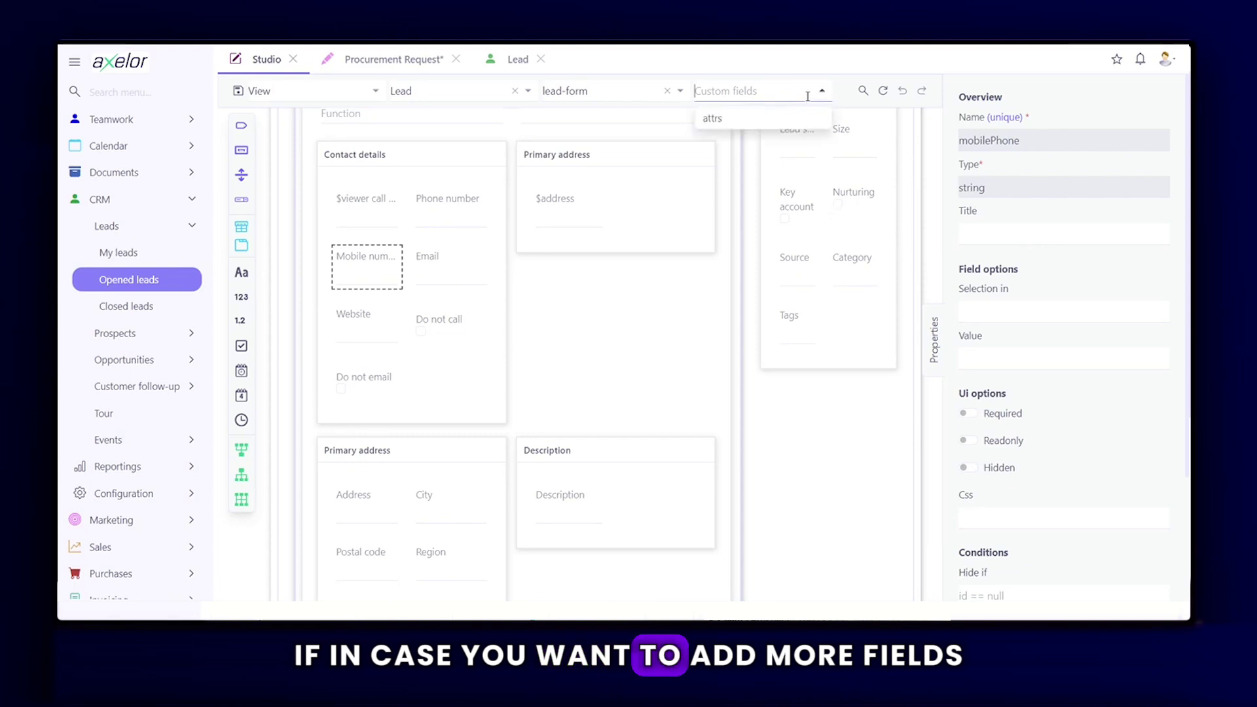
Step: Add a string field titled 'Test' to the lead-form attrs panel and save the view
{"action": "left_click", "coordinate": [754, 126]}
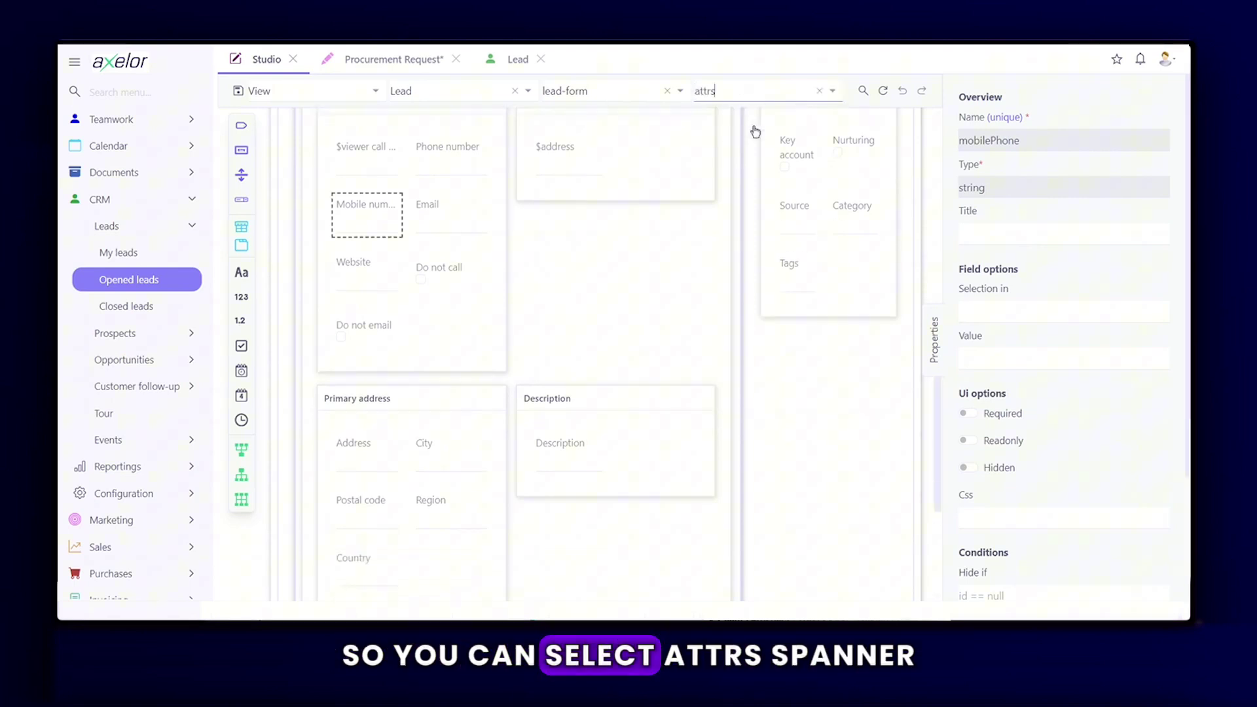
{"action": "left_click_drag", "start_coordinate": [693, 509], "coordinate": [351, 517]}
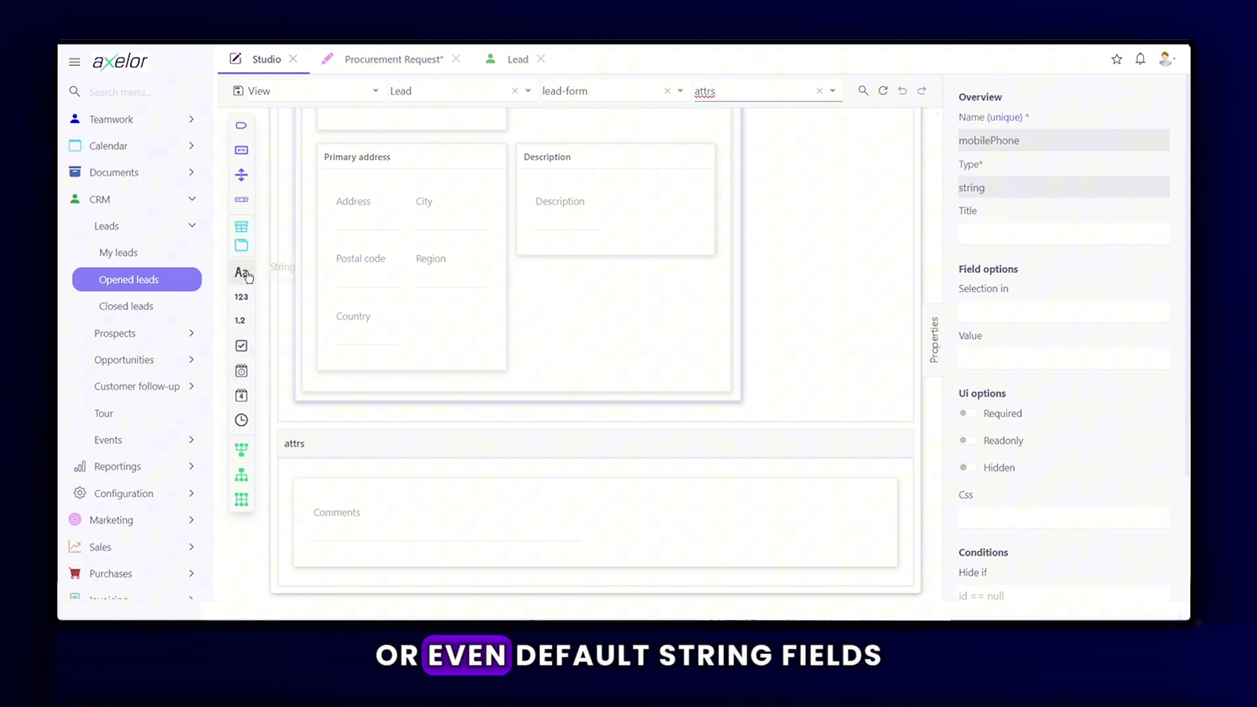
{"action": "left_click_drag", "start_coordinate": [241, 272], "coordinate": [700, 524]}
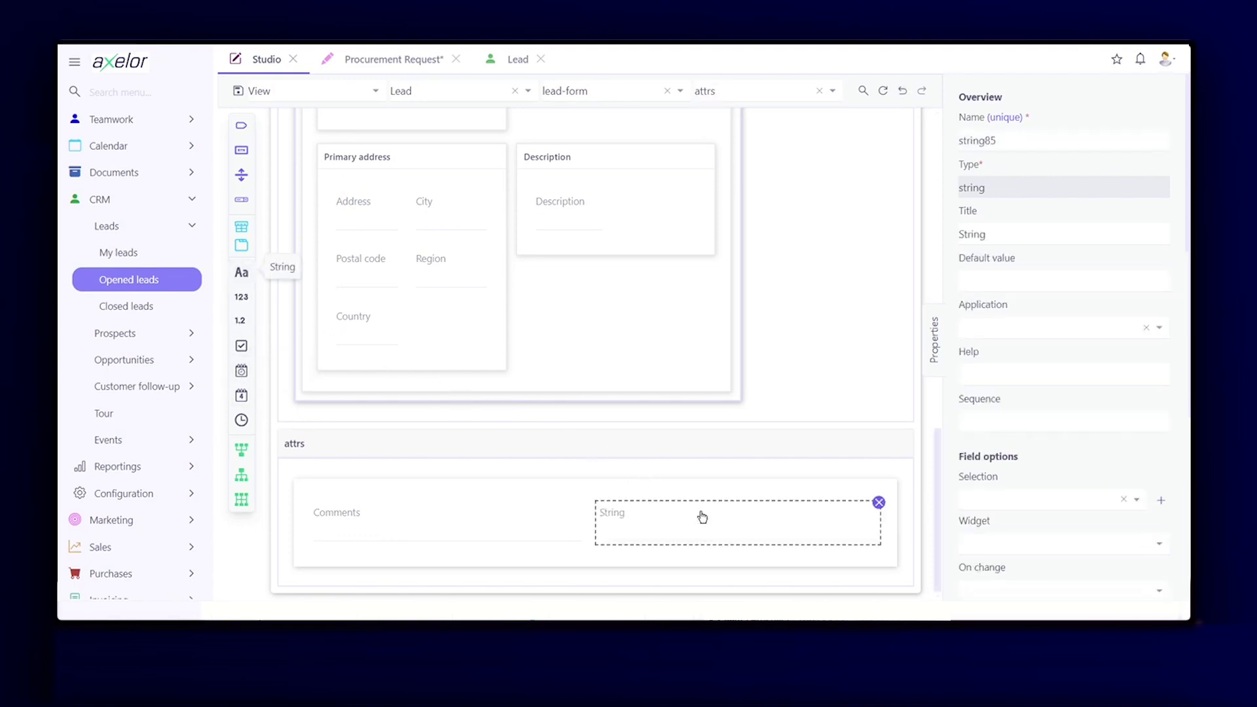
{"action": "double_click", "coordinate": [973, 234]}
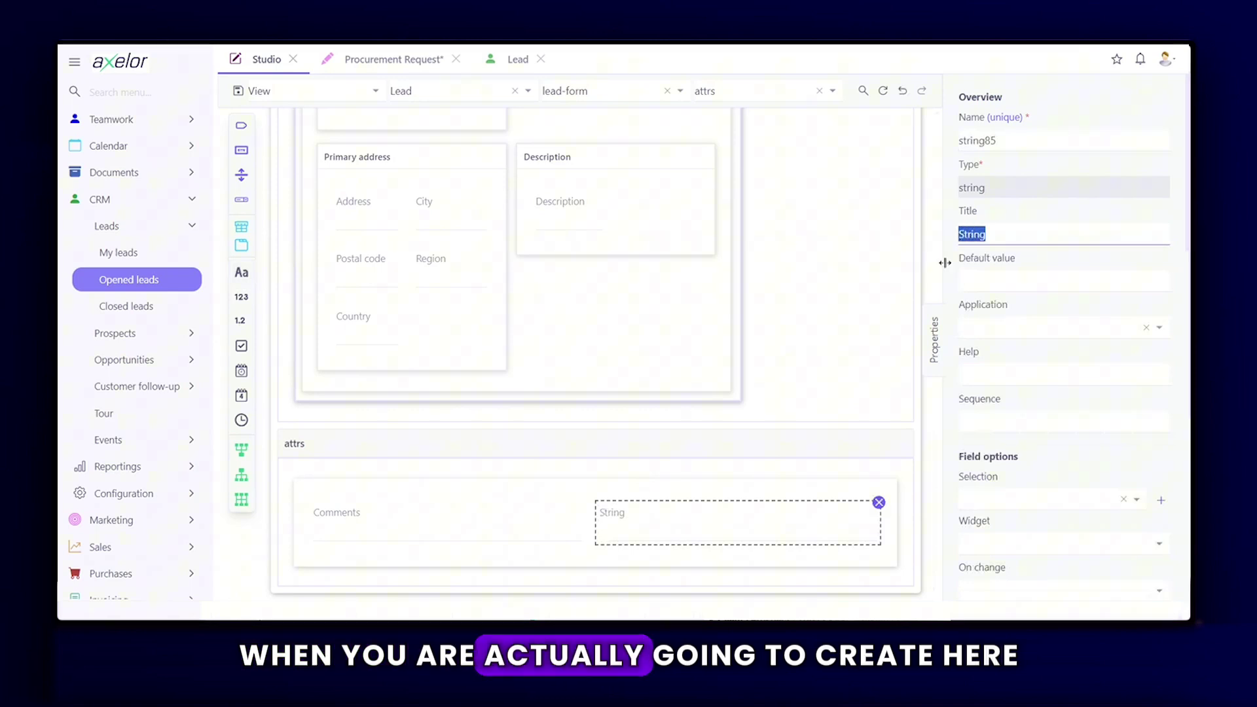
{"action": "key", "text": "Caps_Lock"}
{"action": "type", "text": "Test"}
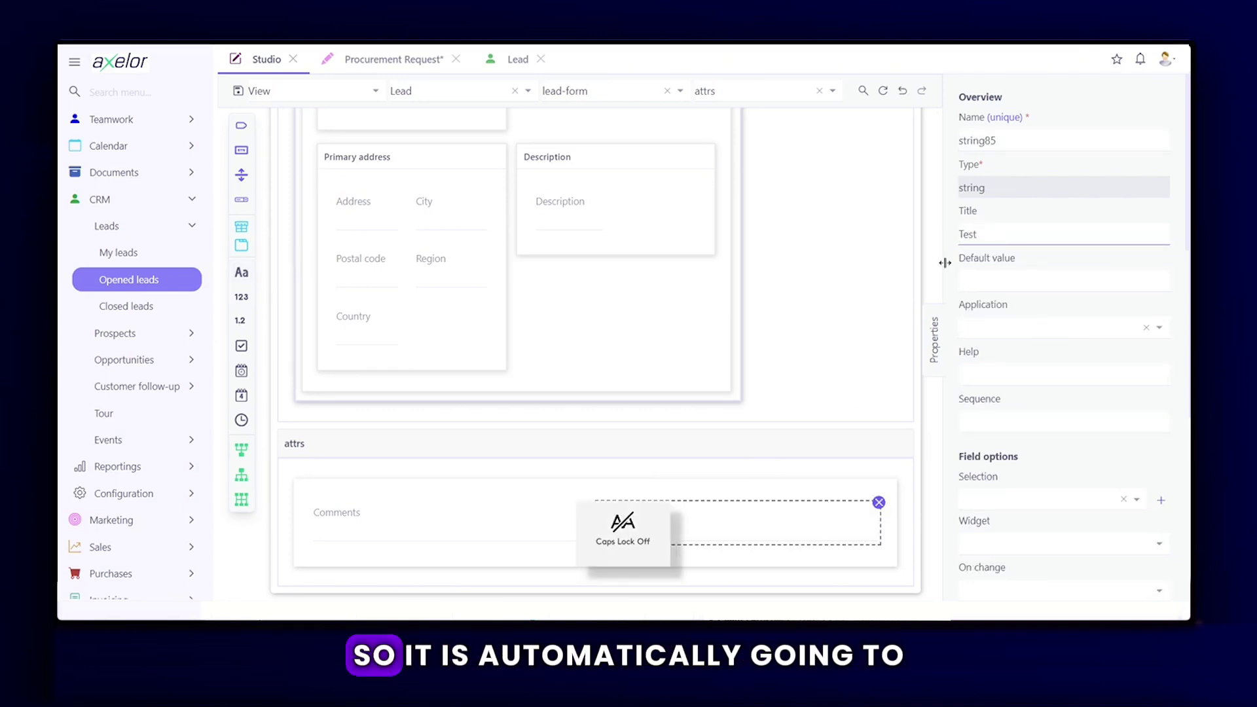
{"action": "left_click", "coordinate": [238, 90]}
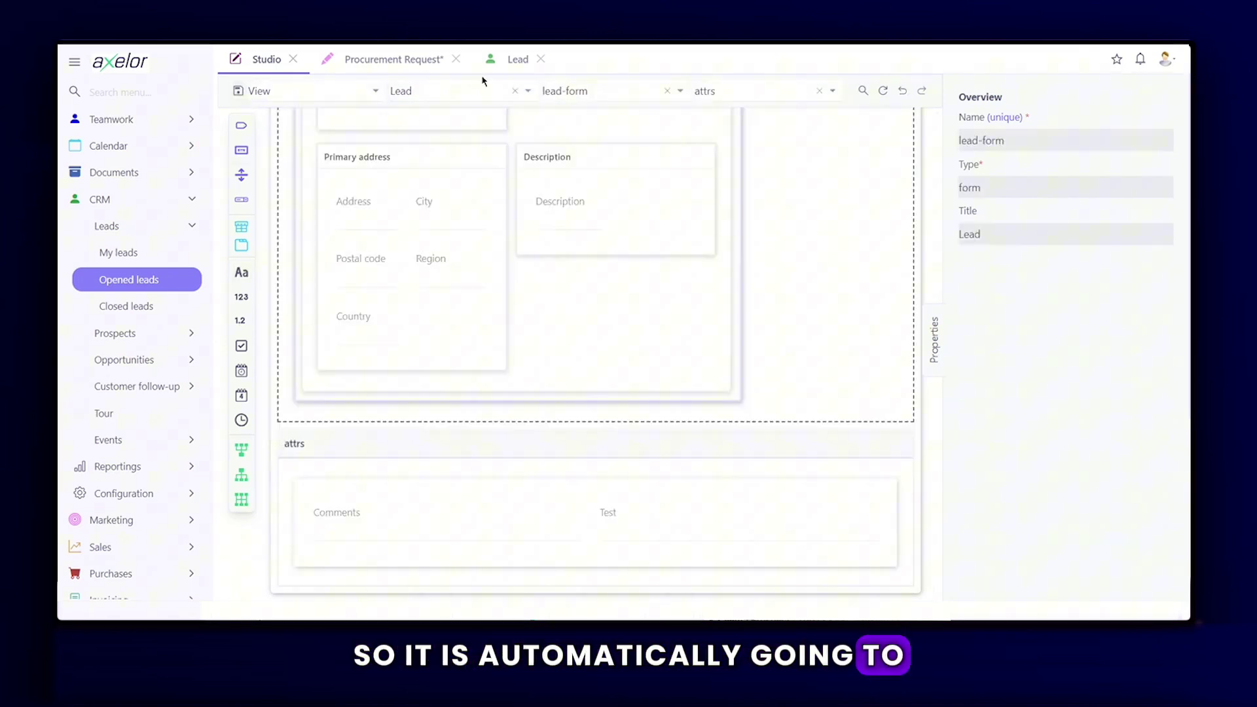
Step: Reload the Lead record and verify the new Test field under Attributes in edit mode
{"action": "left_click", "coordinate": [496, 63]}
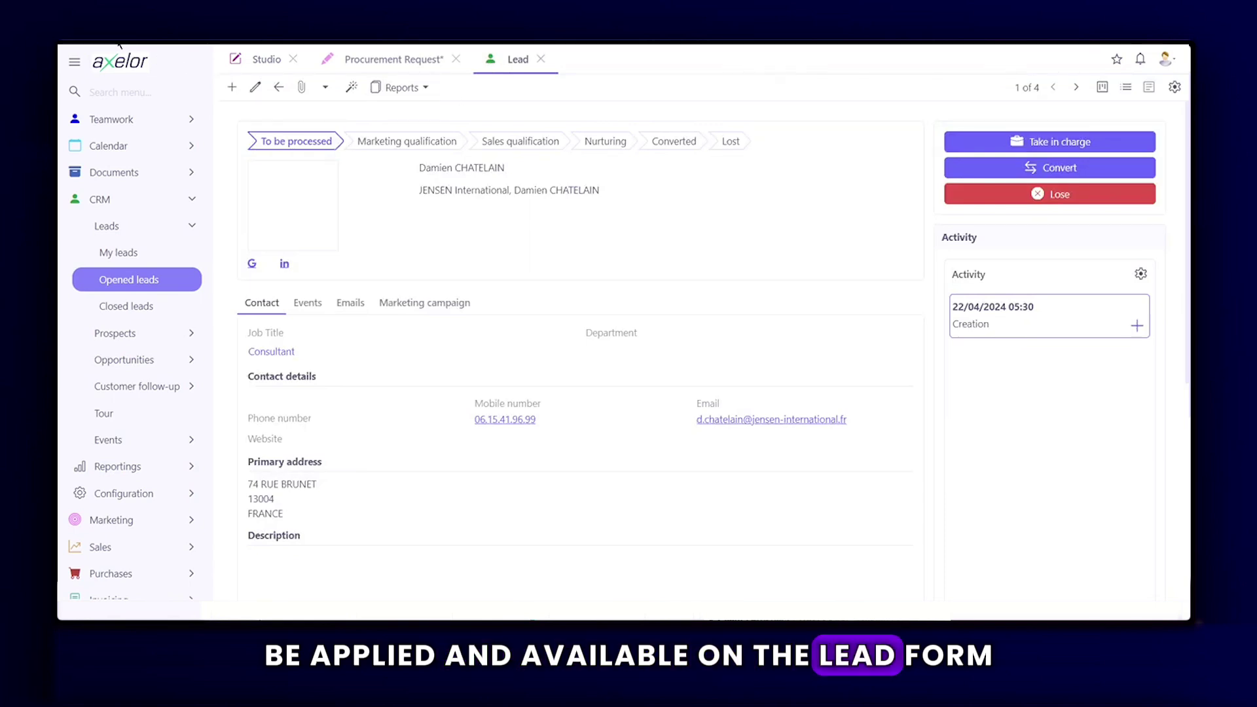
{"action": "key", "text": "F5"}
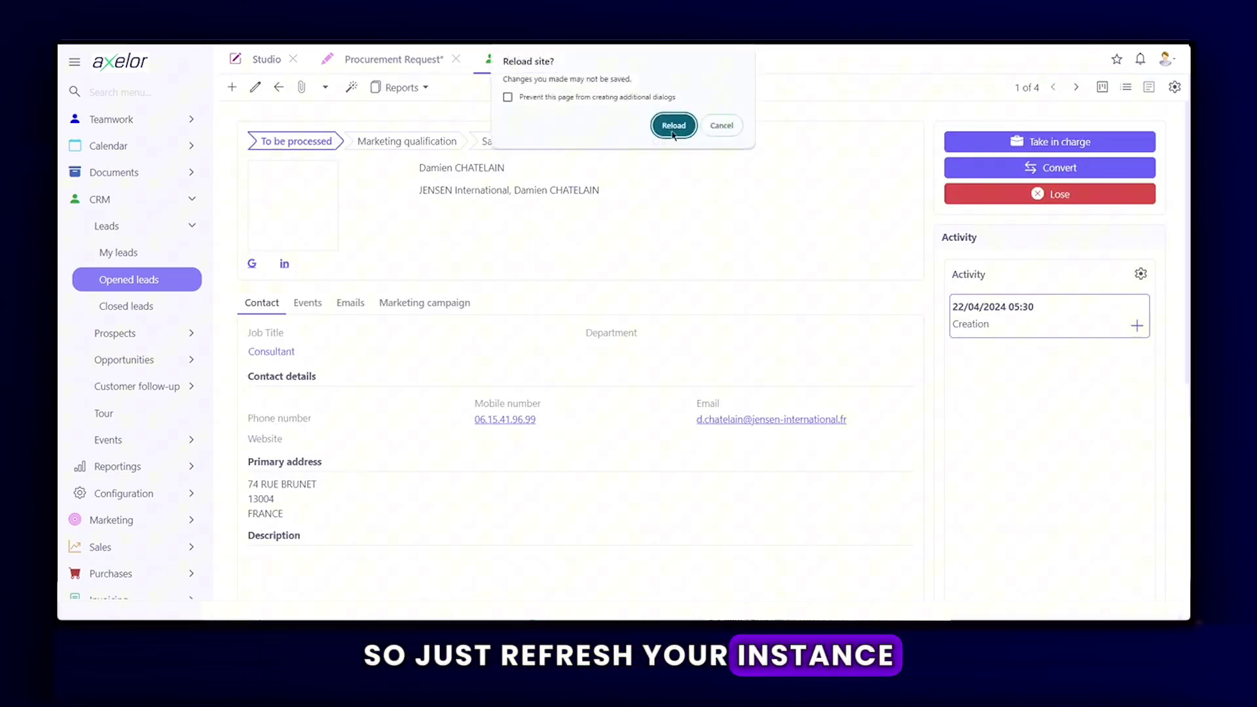
{"action": "left_click", "coordinate": [673, 125]}
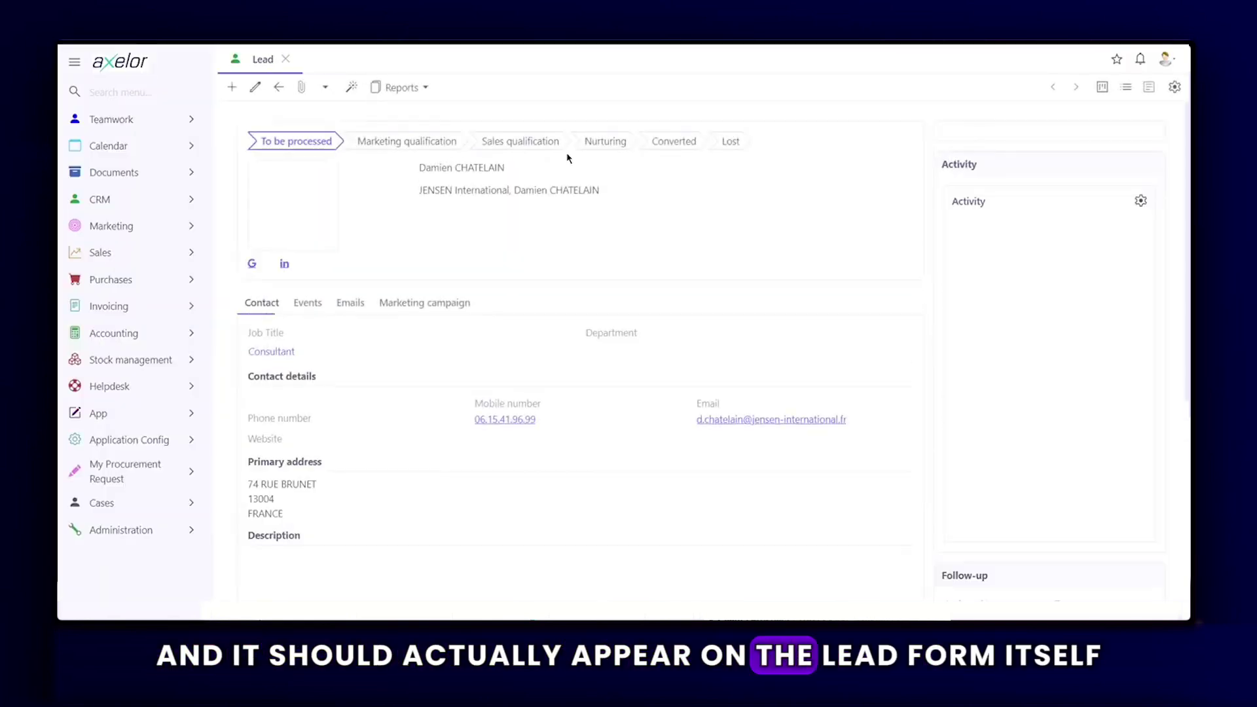
{"action": "scroll", "coordinate": [383, 238], "scroll_direction": "down", "scroll_amount": 5}
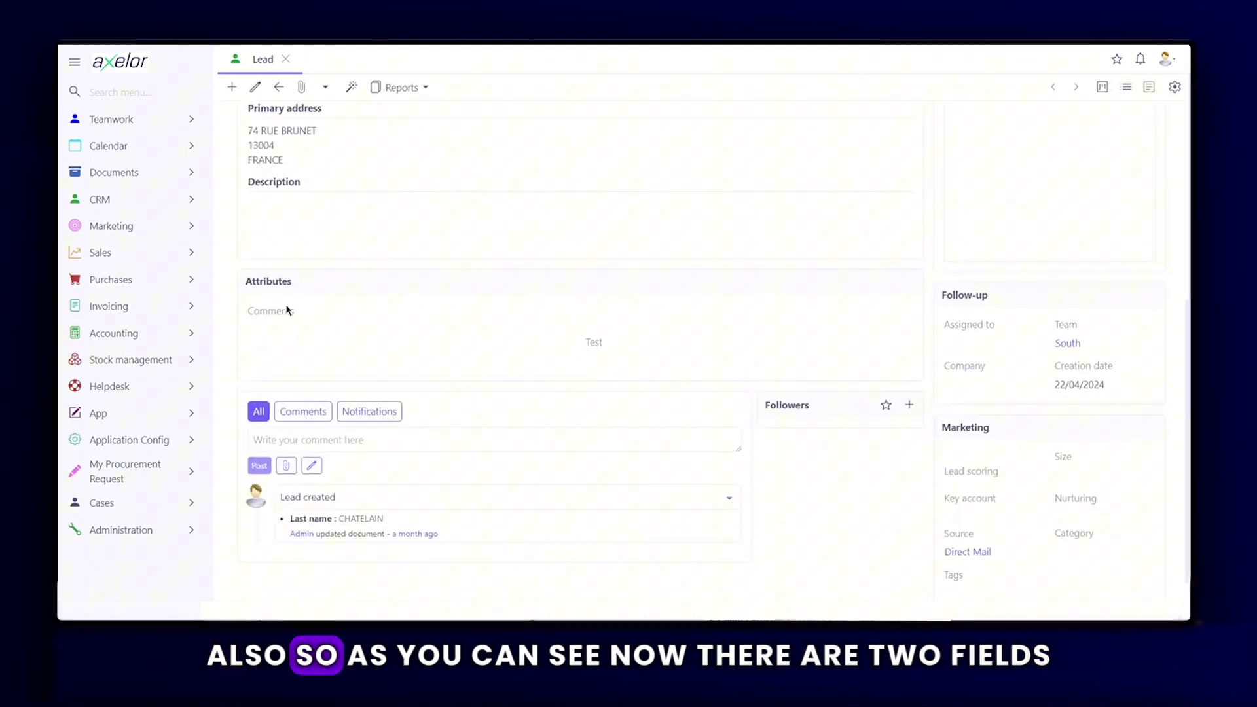
{"action": "left_click", "coordinate": [254, 89]}
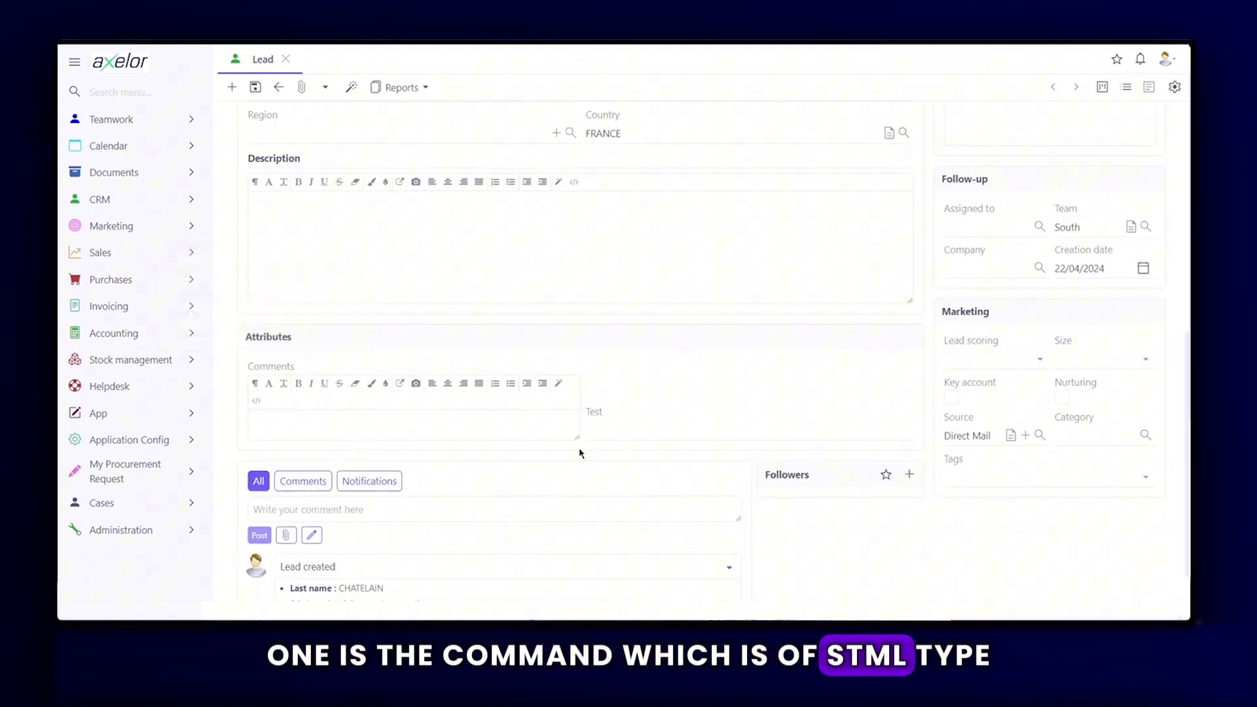
{"action": "left_click", "coordinate": [593, 418]}
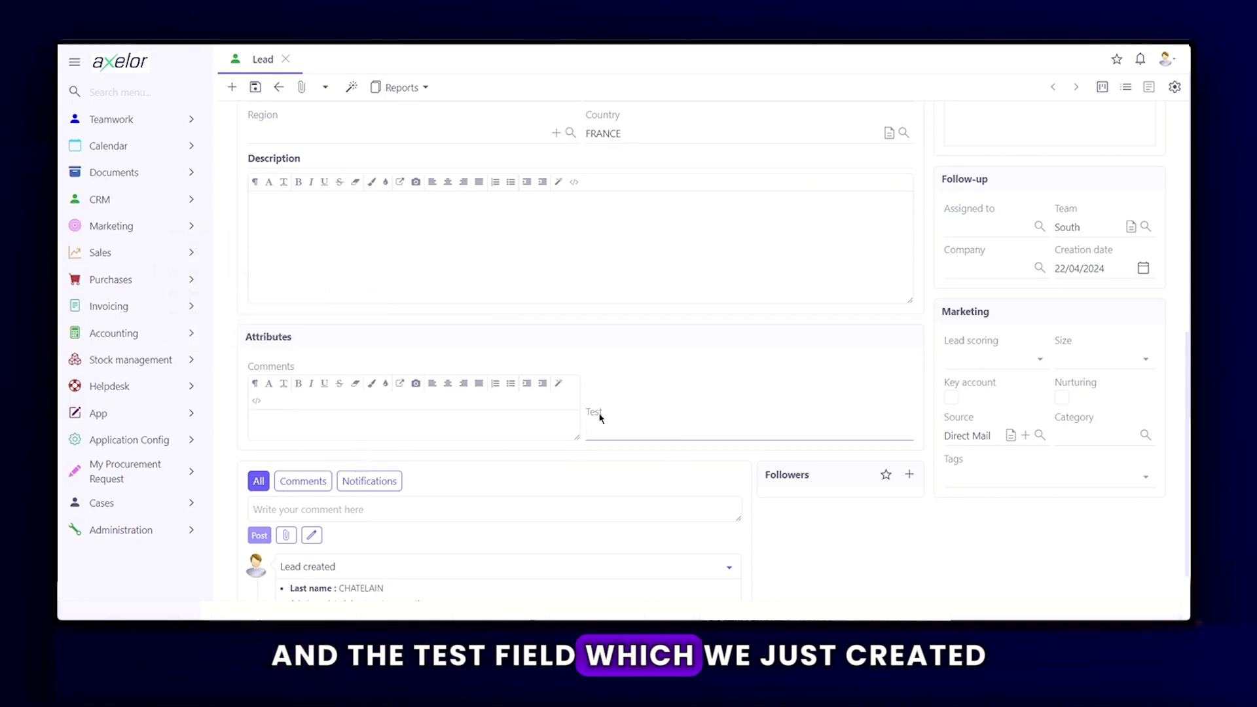
{"action": "mouse_move", "coordinate": [600, 418]}
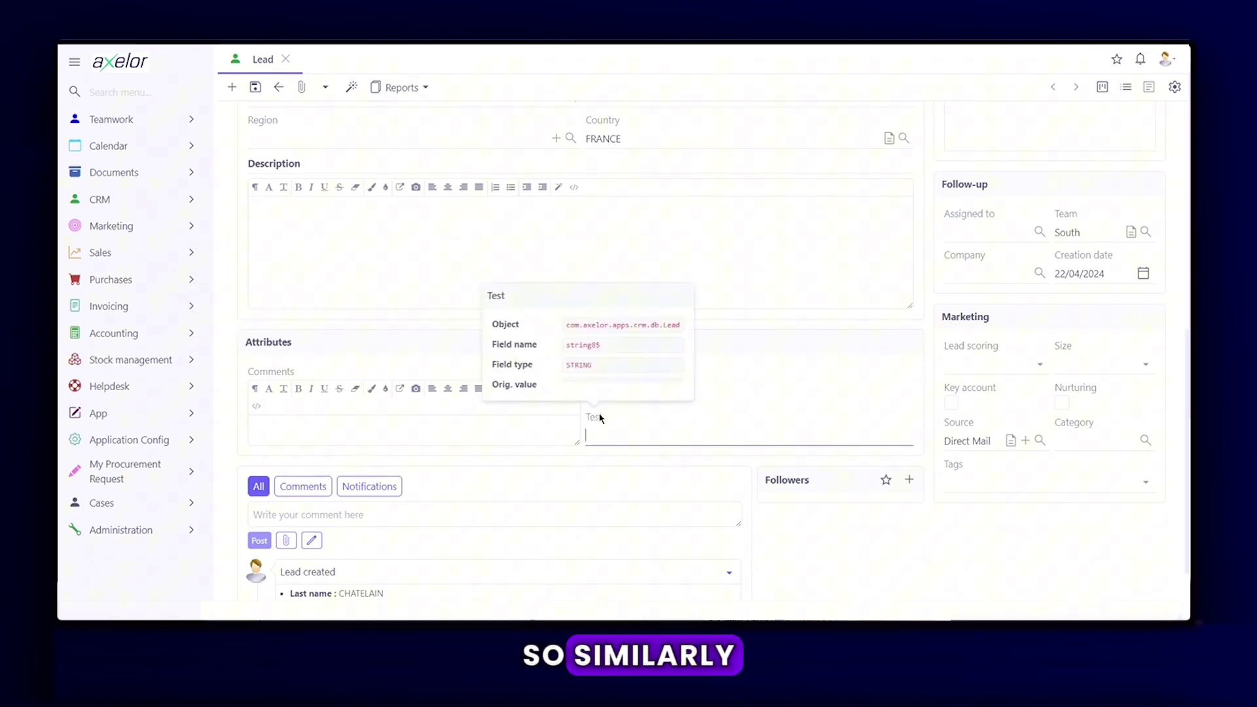
Step: Close the Lead record tab
{"action": "scroll", "coordinate": [592, 422], "scroll_direction": "up", "scroll_amount": 6}
{"action": "scroll", "coordinate": [445, 275], "scroll_direction": "up", "scroll_amount": 1}
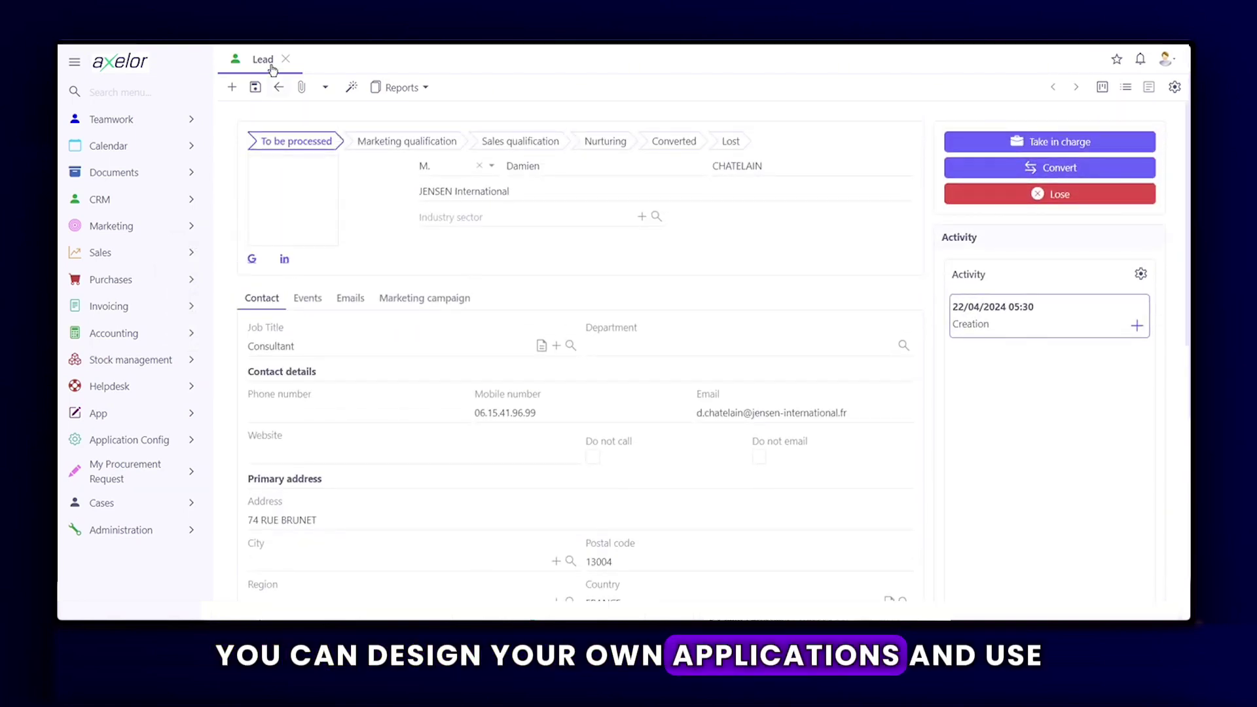
{"action": "mouse_move", "coordinate": [285, 62]}
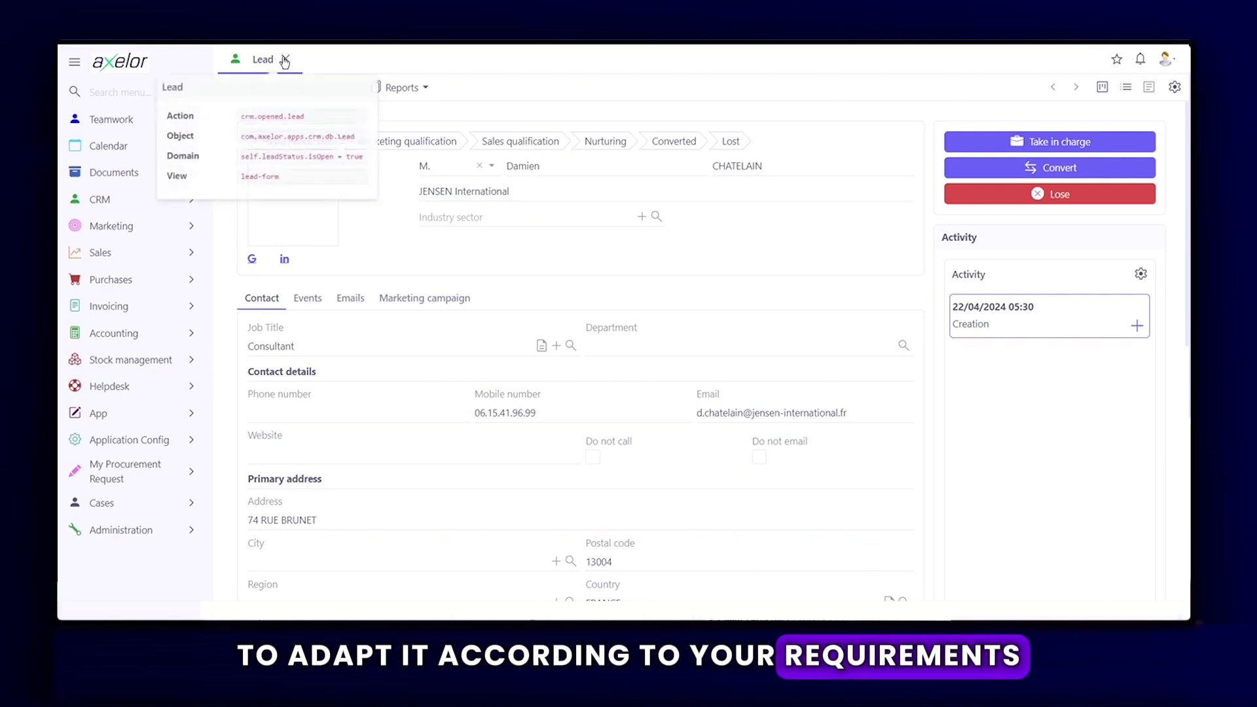
{"action": "left_click", "coordinate": [284, 59]}
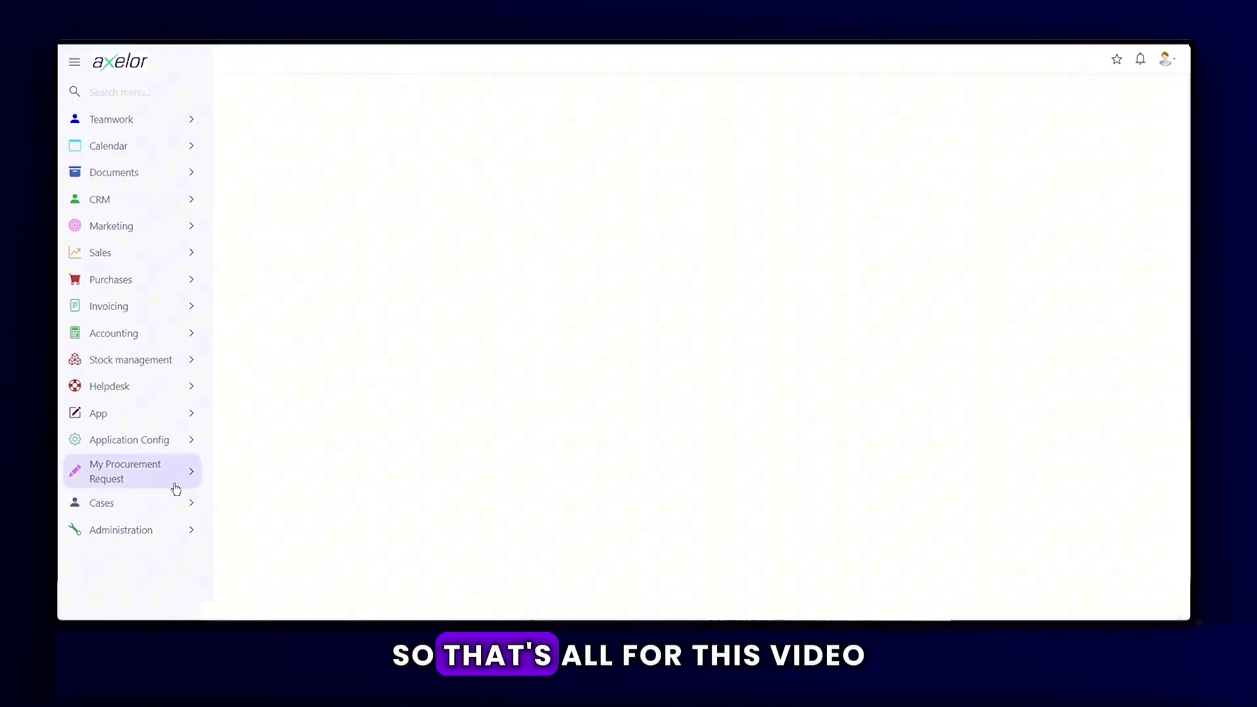